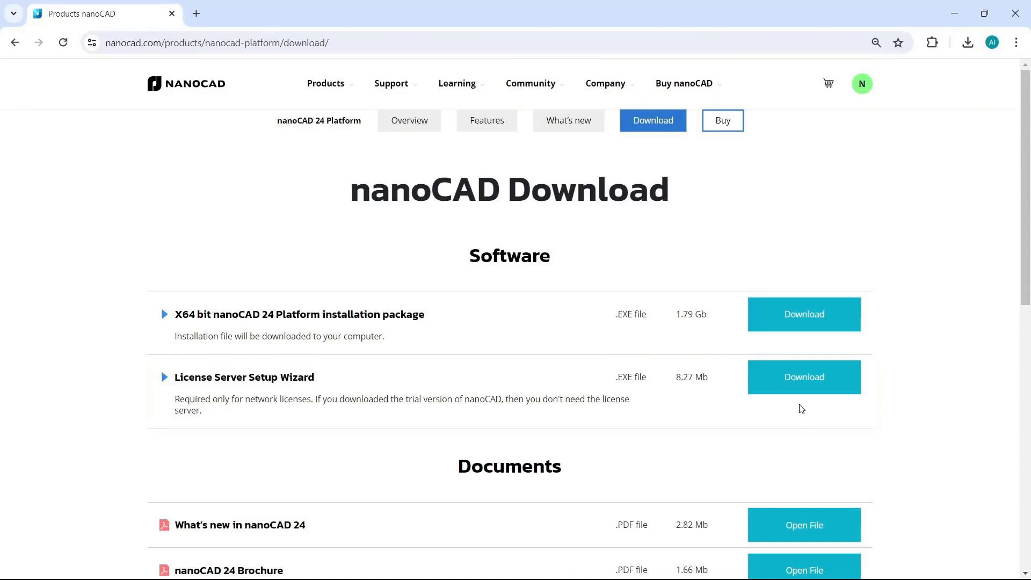
Download the License Server Setup Wizard and run LicServSetup24.exe despite the SmartScreen warning
left_click(799, 379)
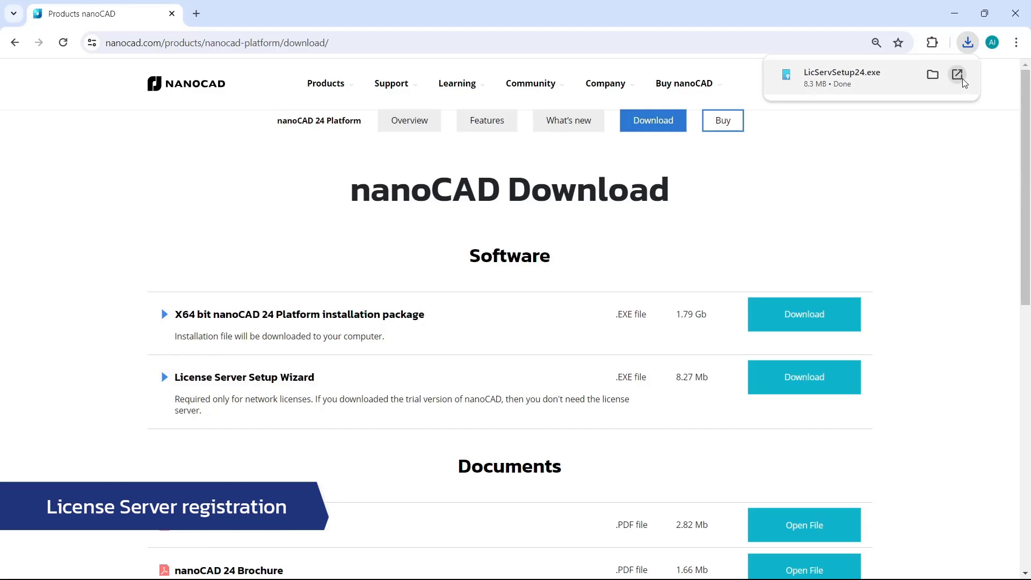
left_click(963, 78)
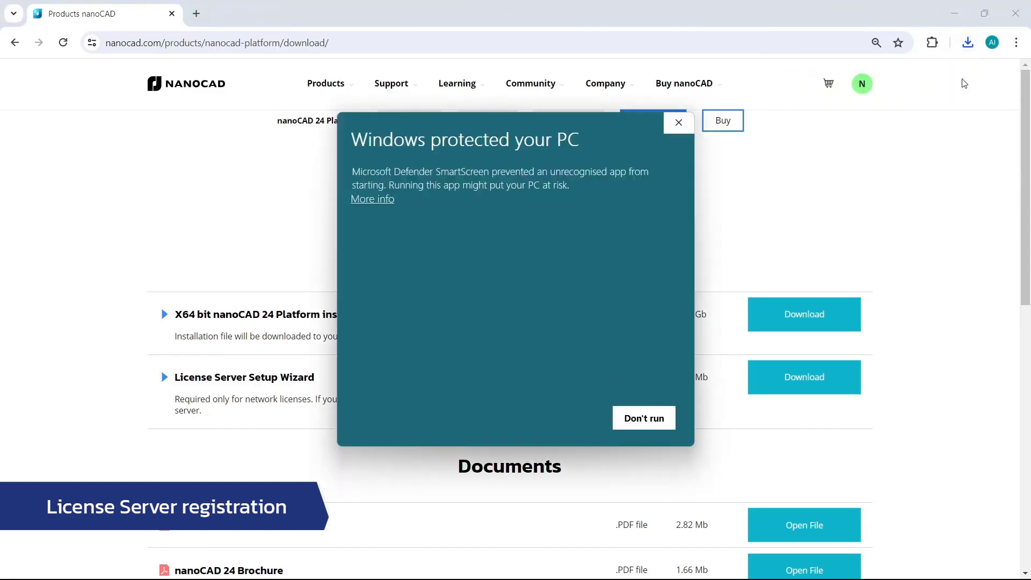
left_click(366, 200)
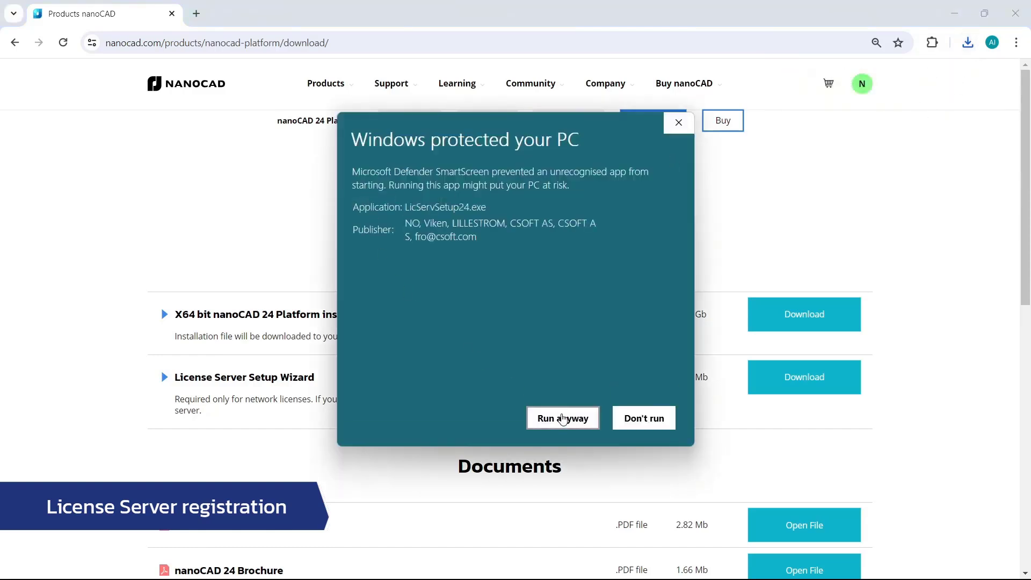
left_click(563, 417)
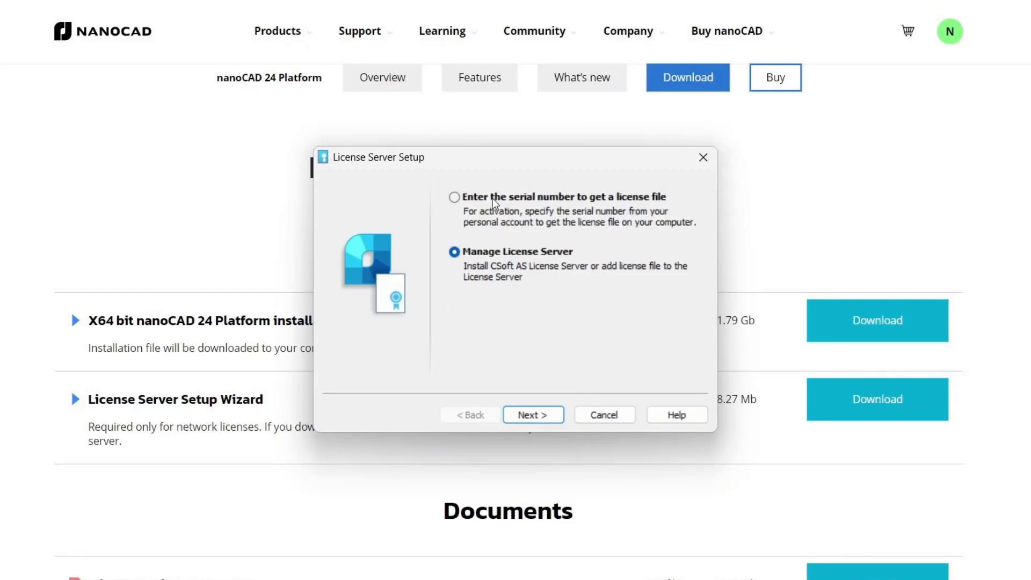
Choose to get a license file by serial number and enter the license serial number from the personal account
left_click(456, 197)
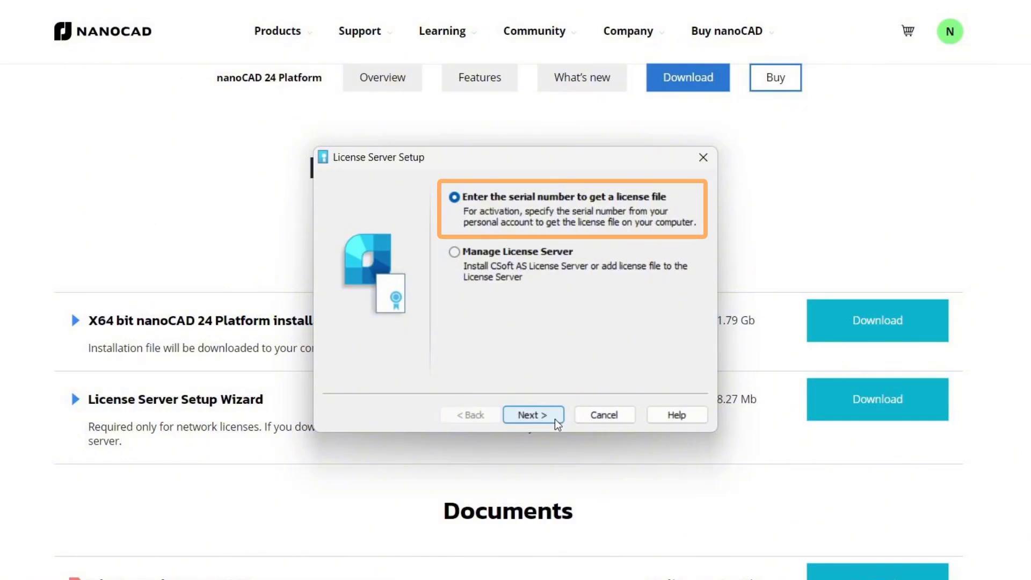
left_click(556, 419)
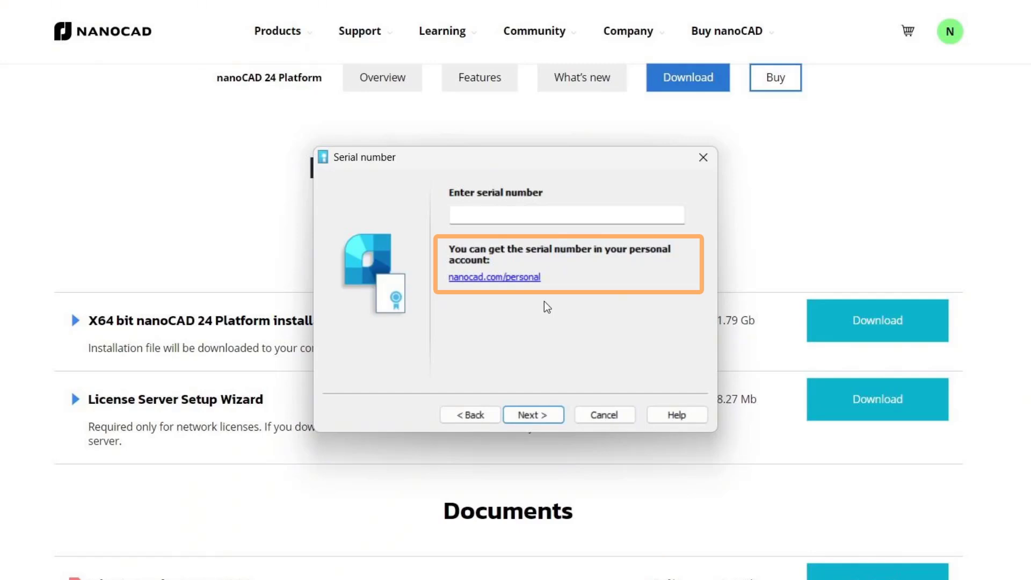
left_click(534, 222)
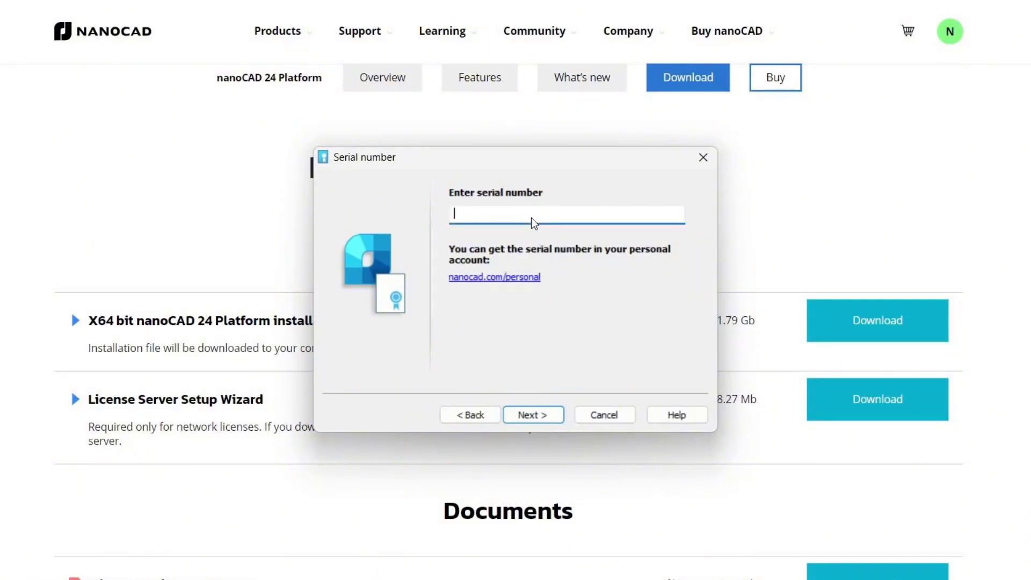
key("ctrl+v")
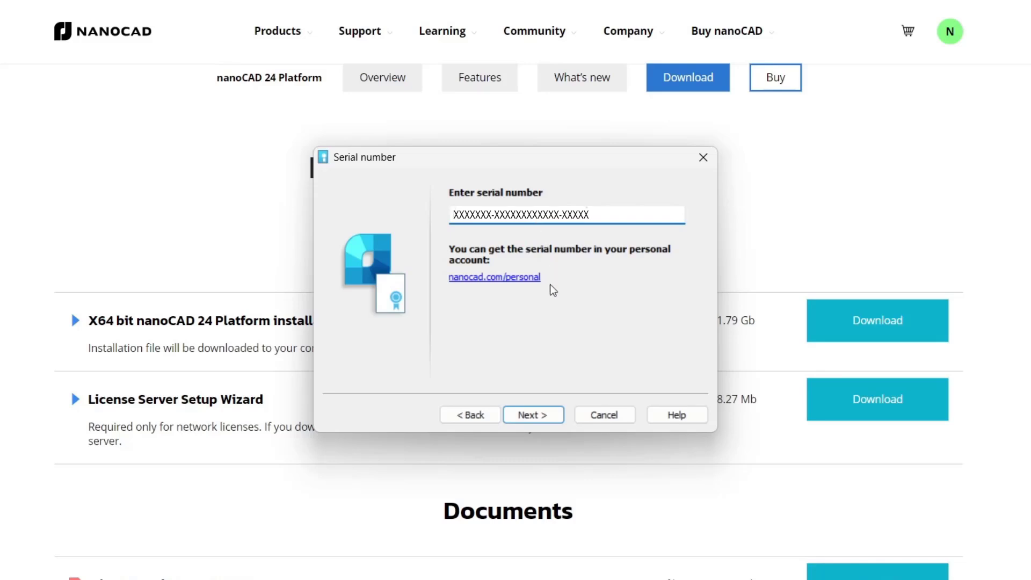
left_click(535, 414)
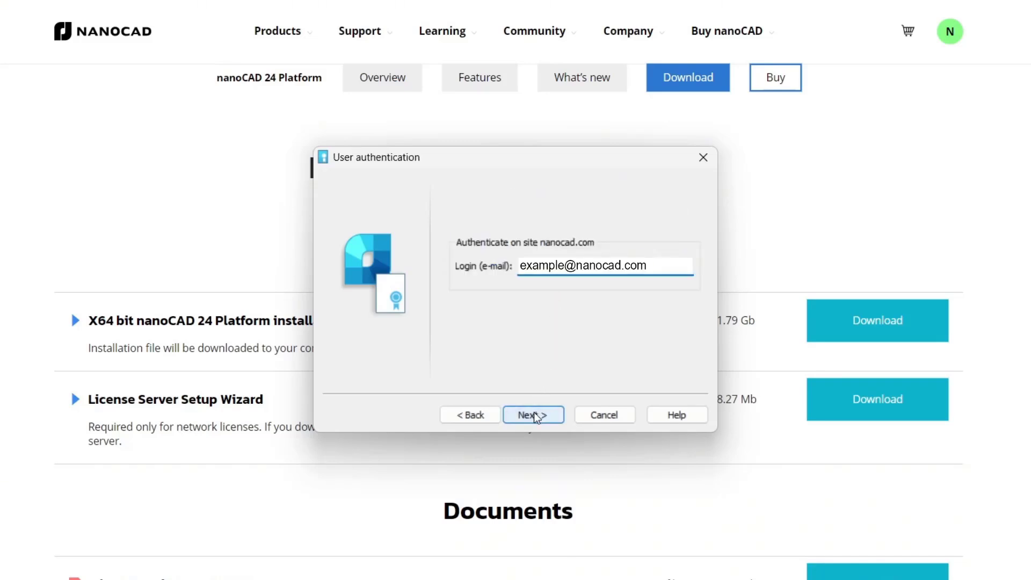
Submit the login e-mail, agree to attach the license to this computer, and request the license file online
left_click(533, 415)
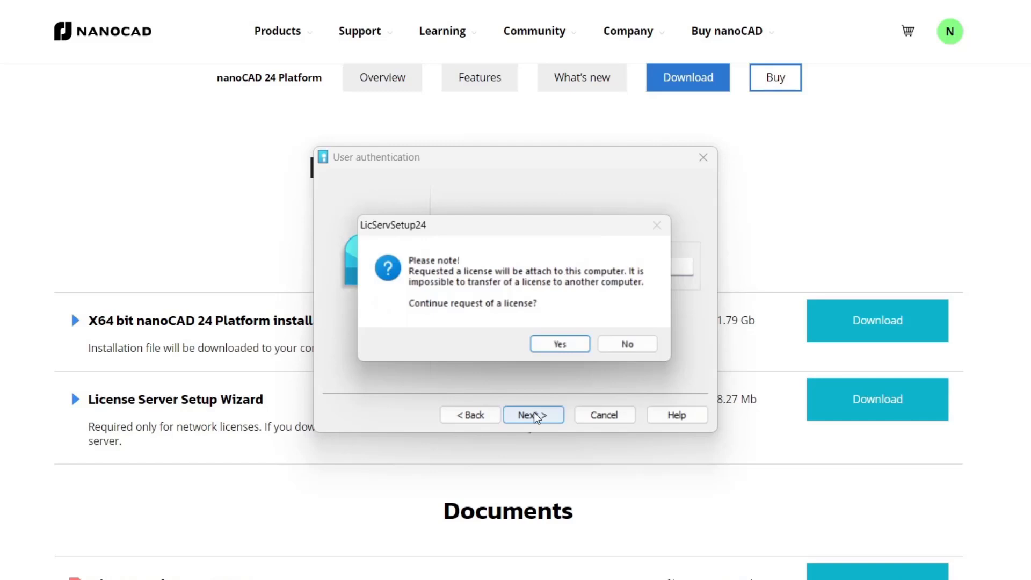
left_click(571, 348)
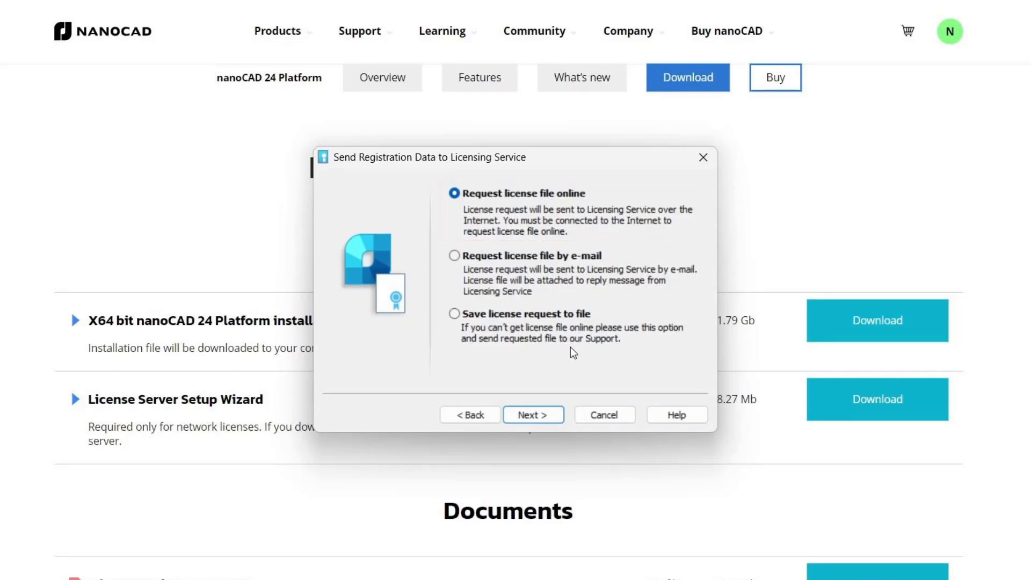
left_click(543, 282)
left_click(548, 315)
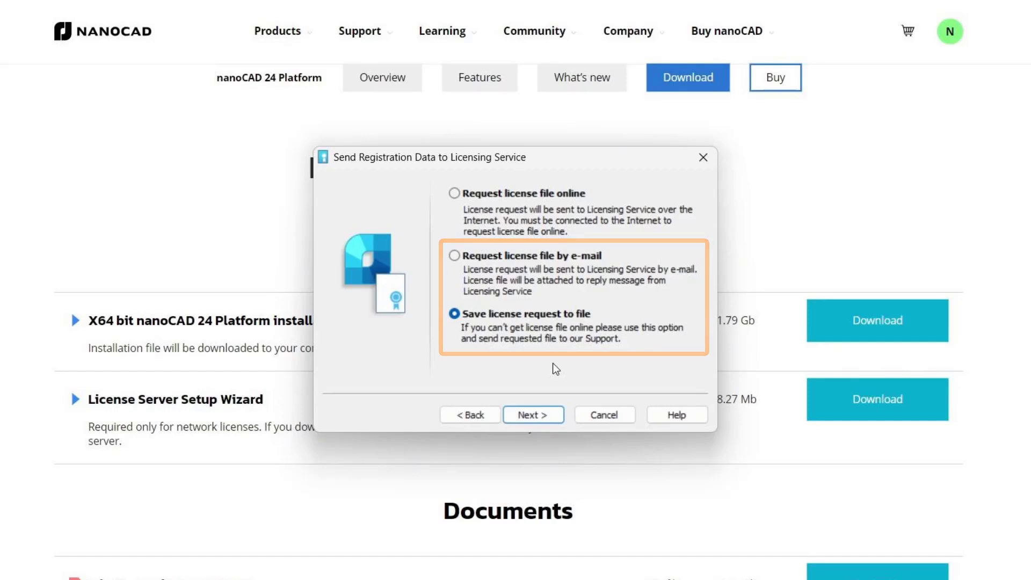
left_click(539, 196)
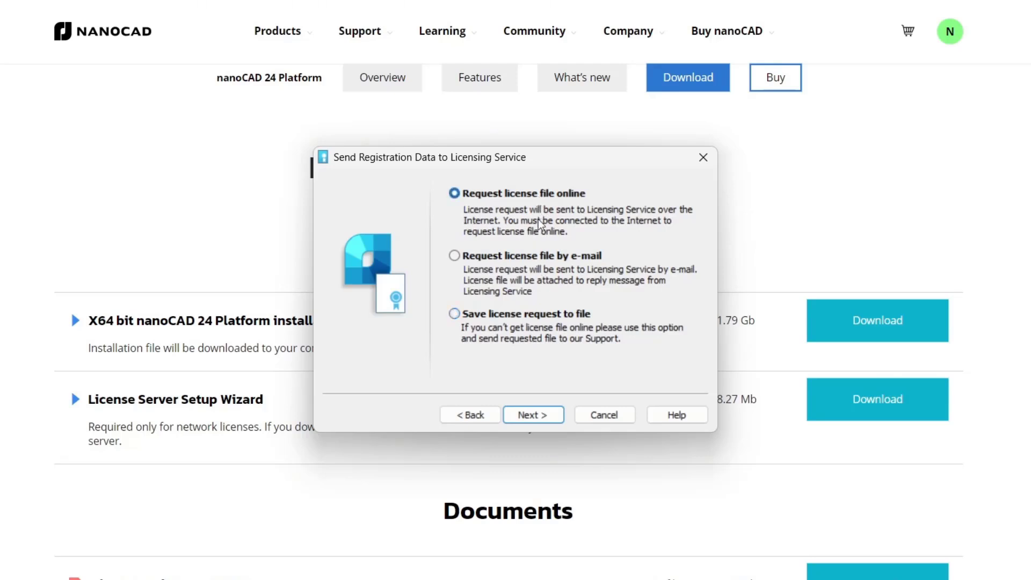
left_click(539, 414)
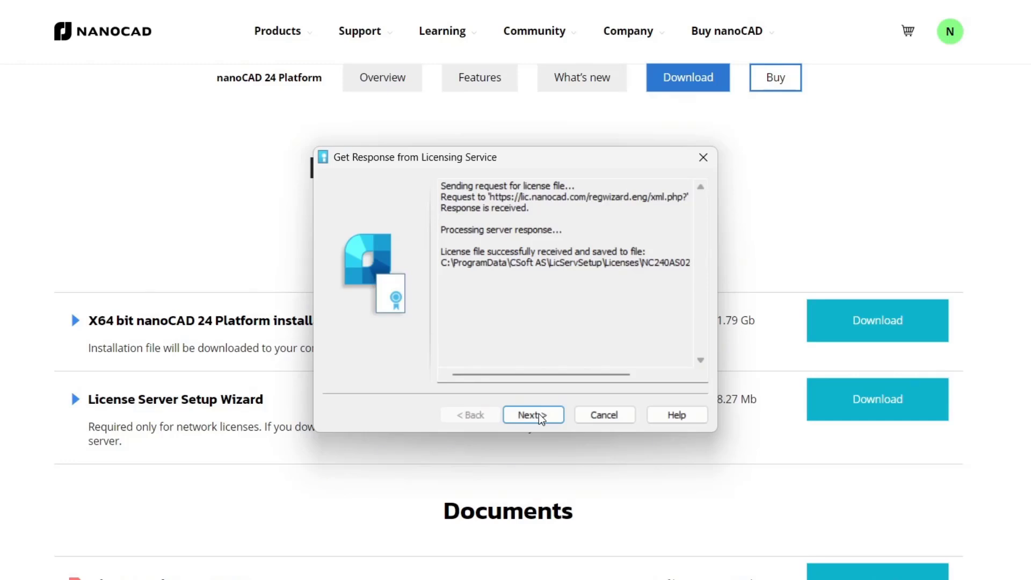
left_click(540, 414)
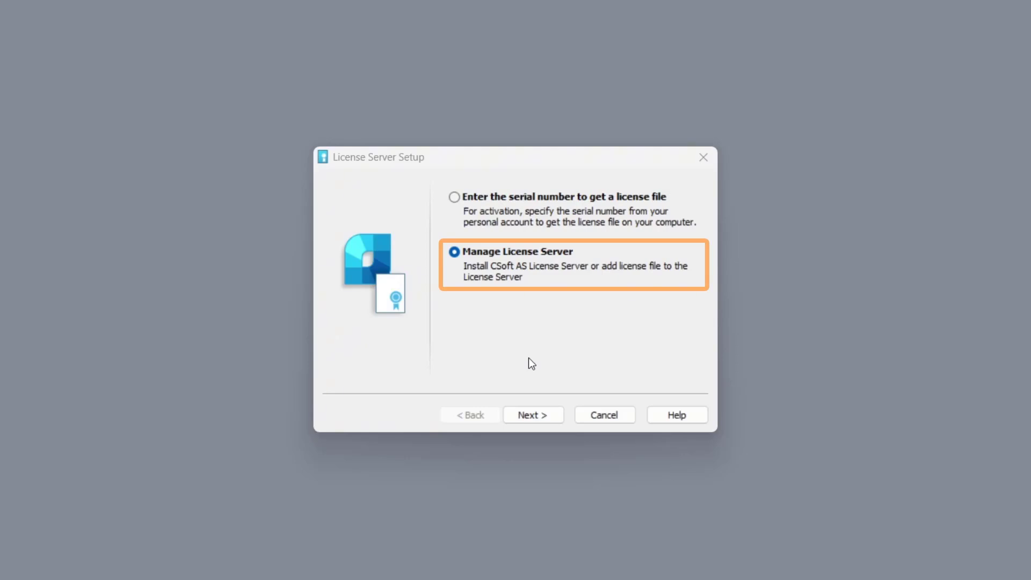
Install the License Server with the default destination folder and TCP ports, allowing communication through Windows Firewall, and finish the wizard
left_click(535, 417)
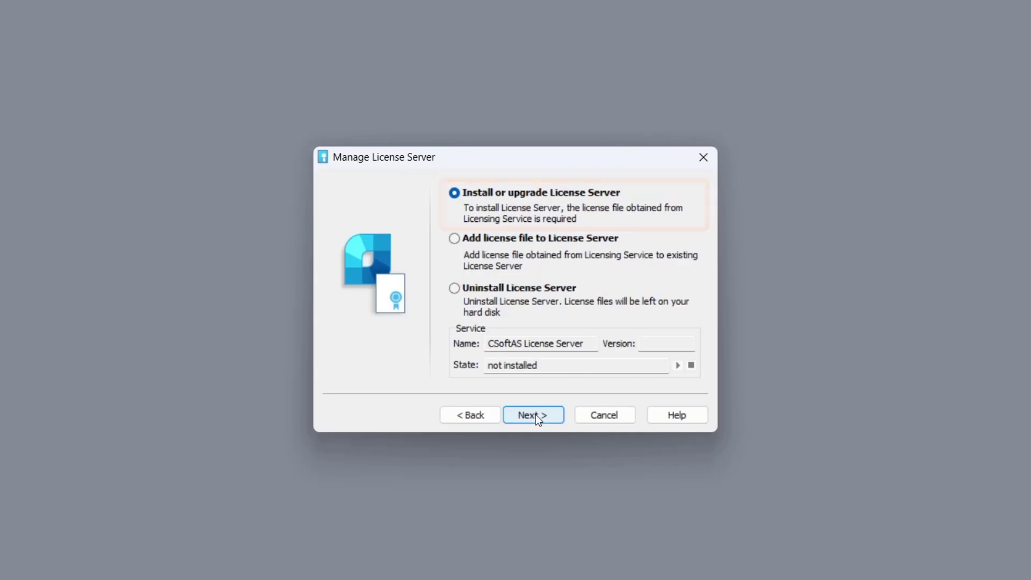
left_click(536, 414)
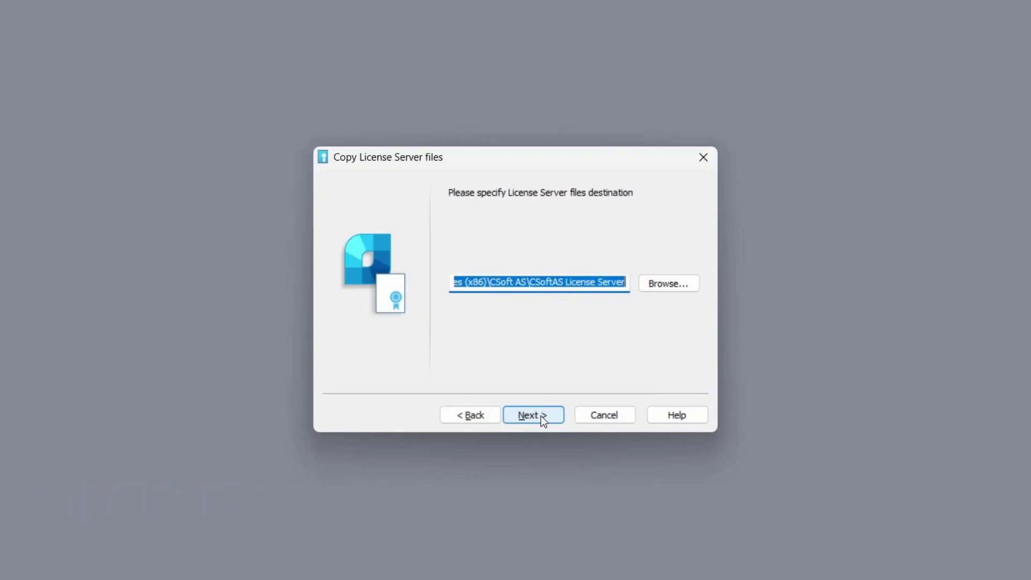
left_click(540, 415)
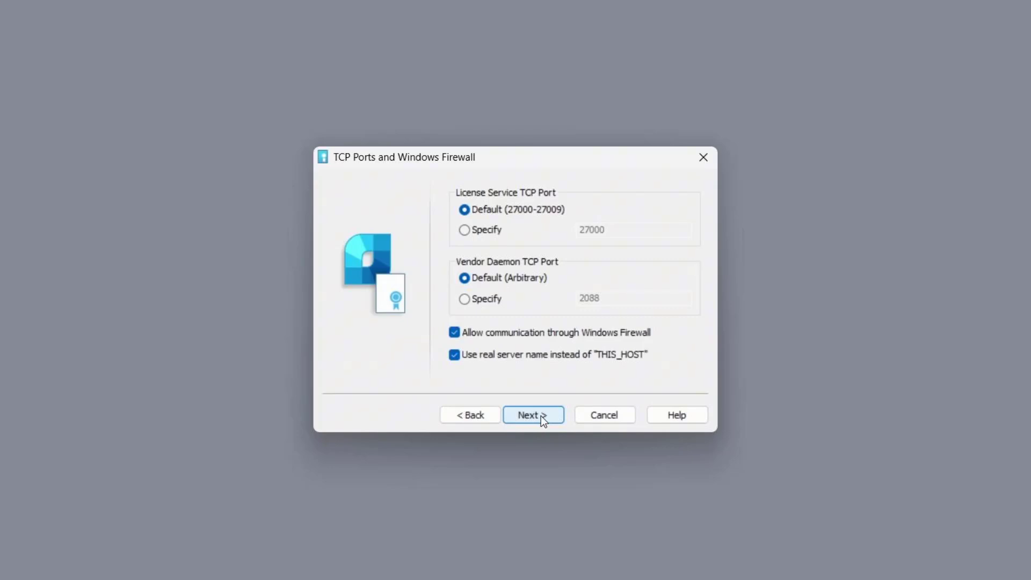
left_click(541, 416)
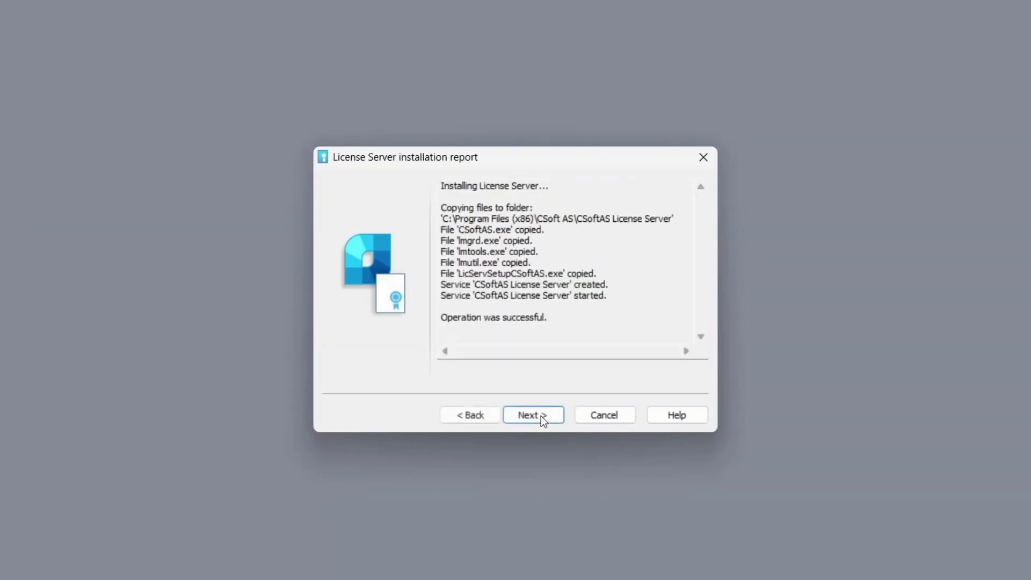
left_click(541, 416)
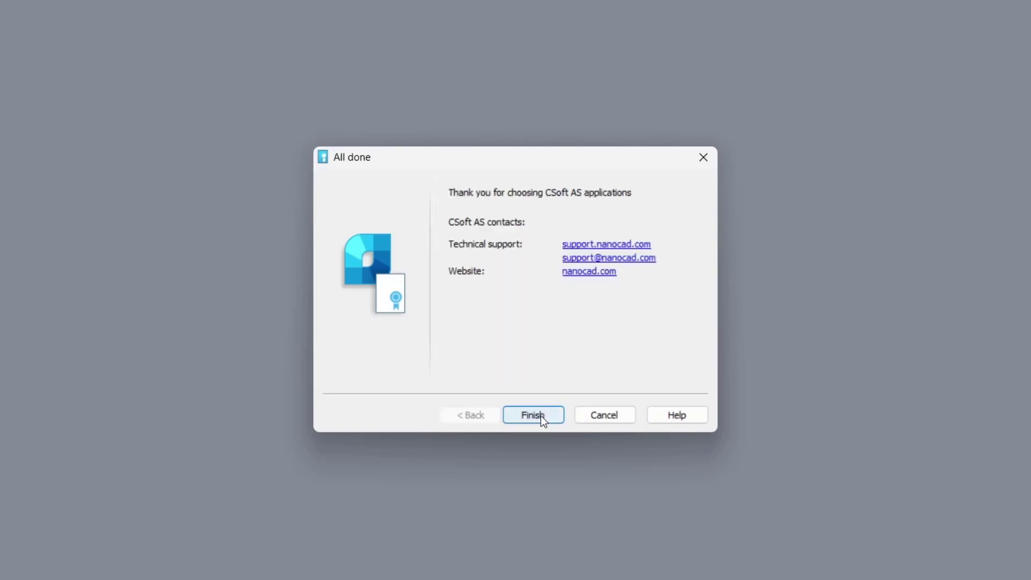
left_click(541, 416)
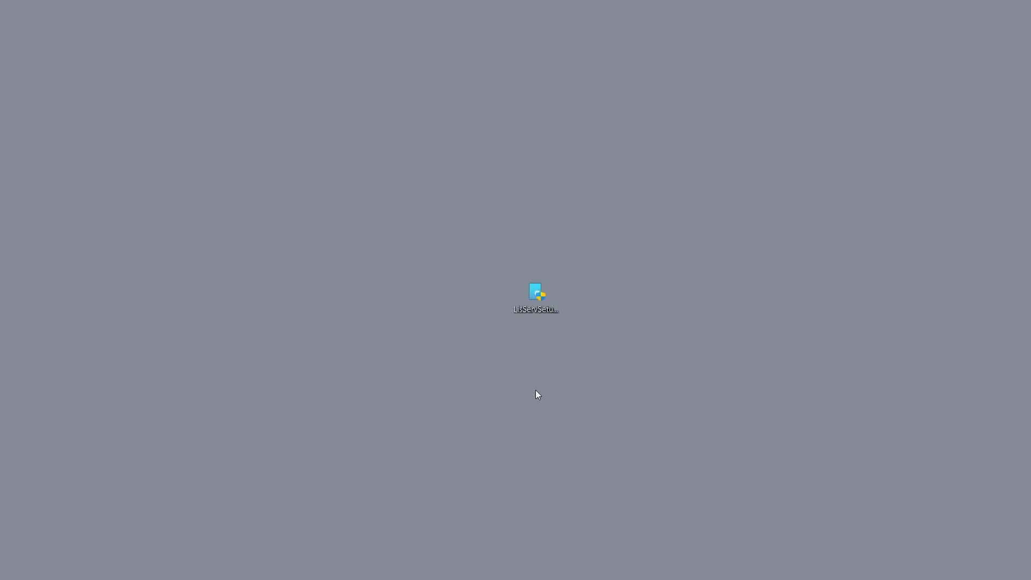
Open the Registration Wizard through Windows search and choose to connect to a License Server
mouse_move(506, 577)
left_click(435, 571)
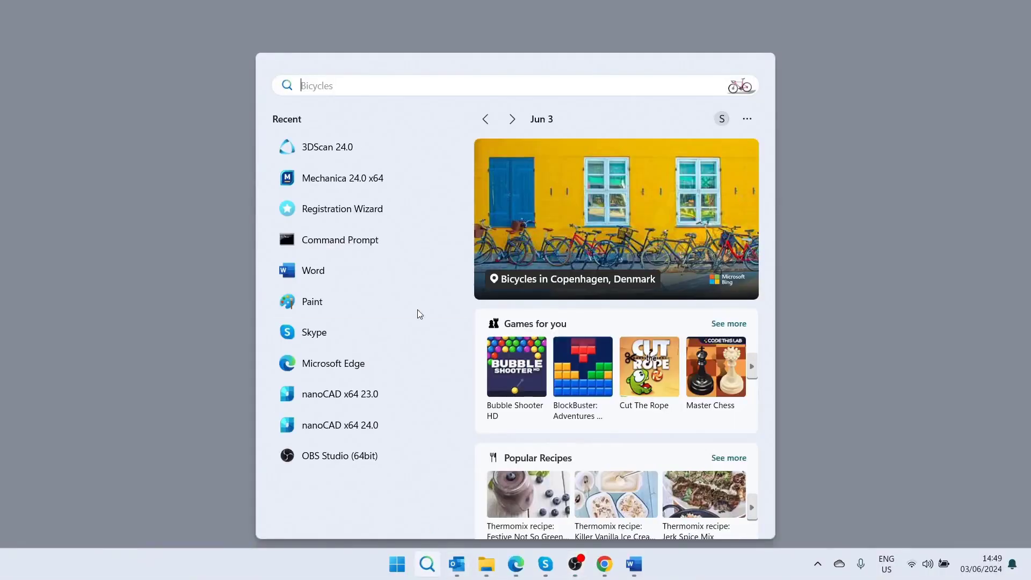
type("reg")
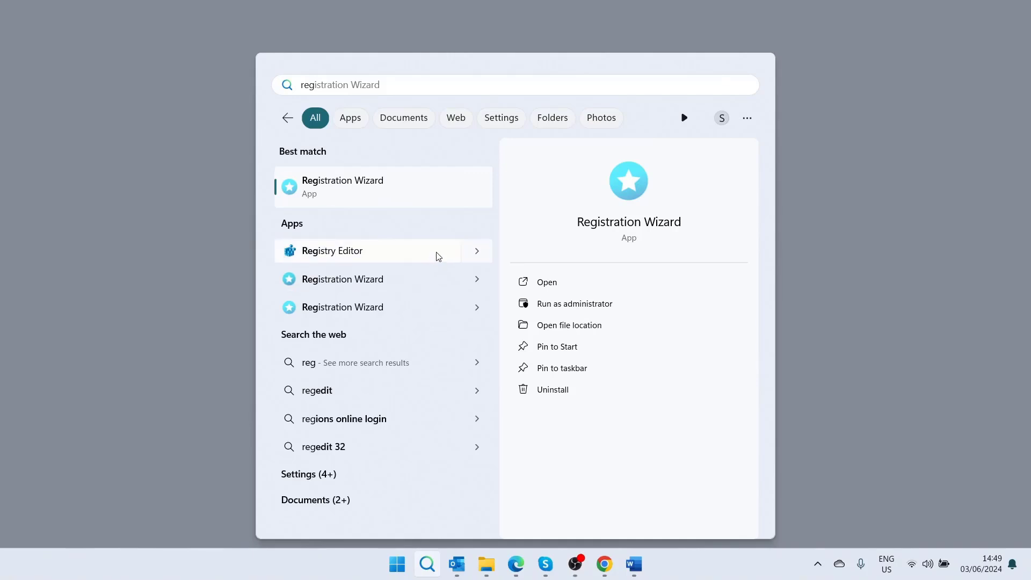
left_click(443, 202)
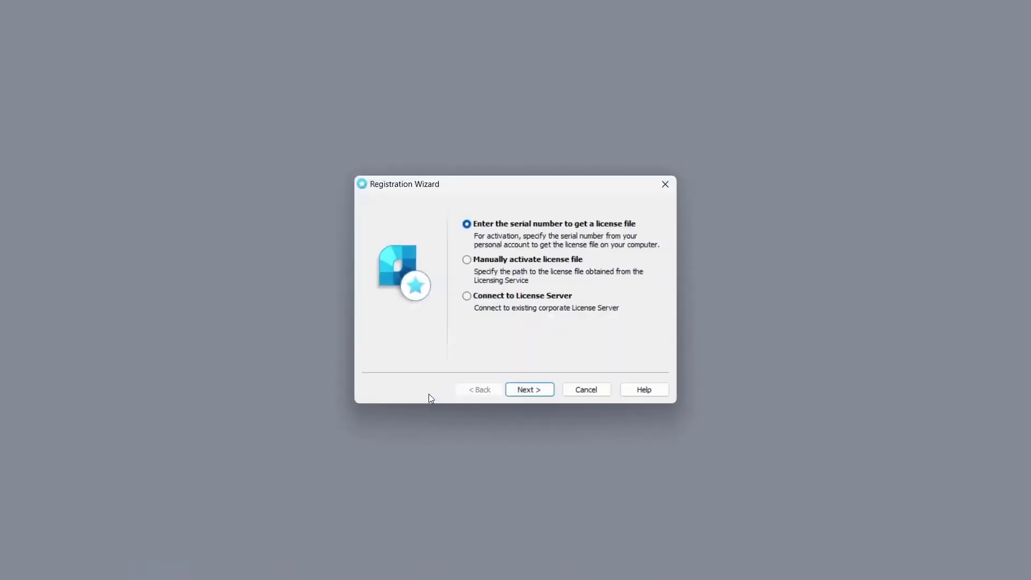
left_click(495, 299)
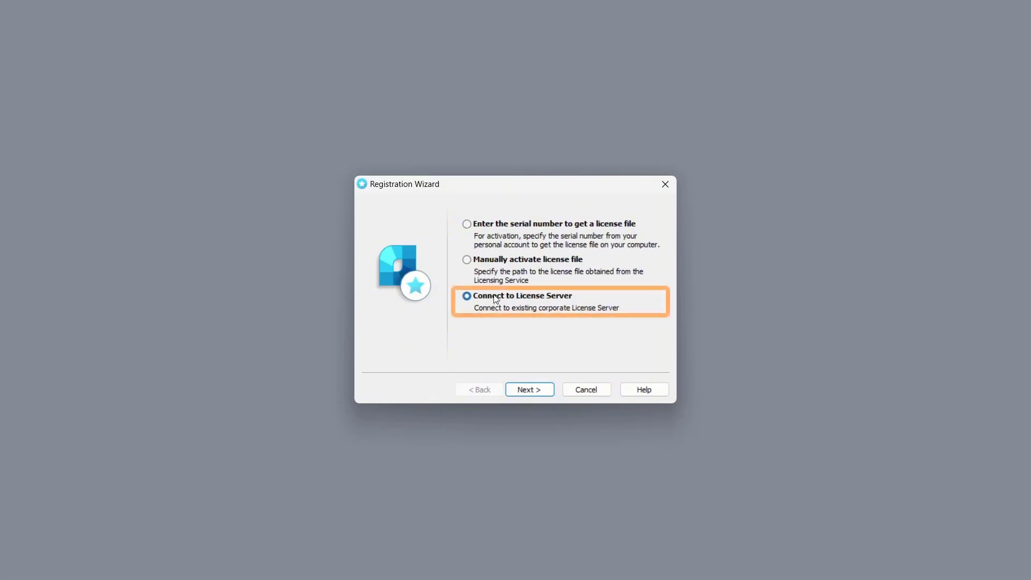
left_click(517, 389)
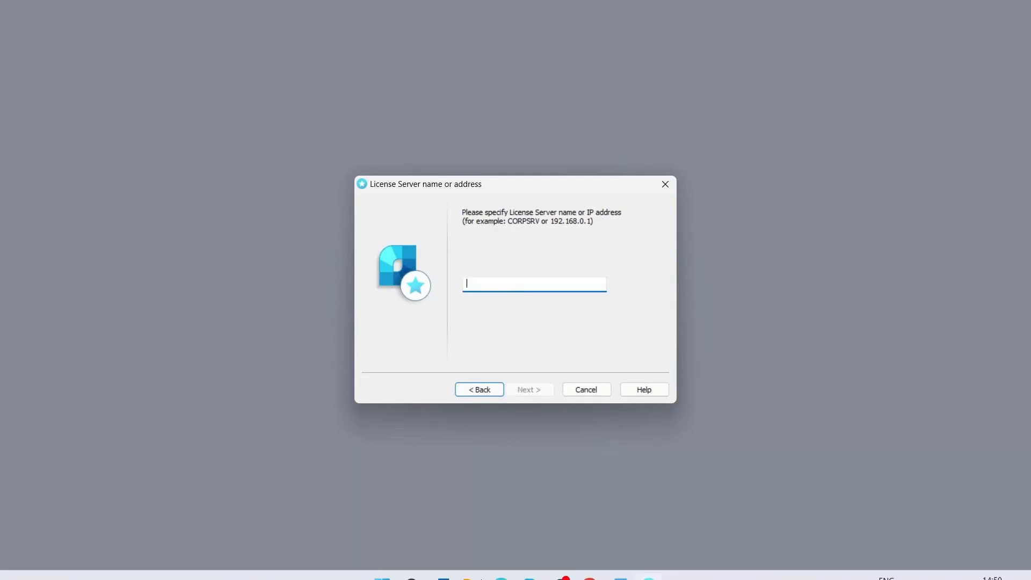
Run hostname in Command Prompt and select the computer name it returns
left_click(413, 564)
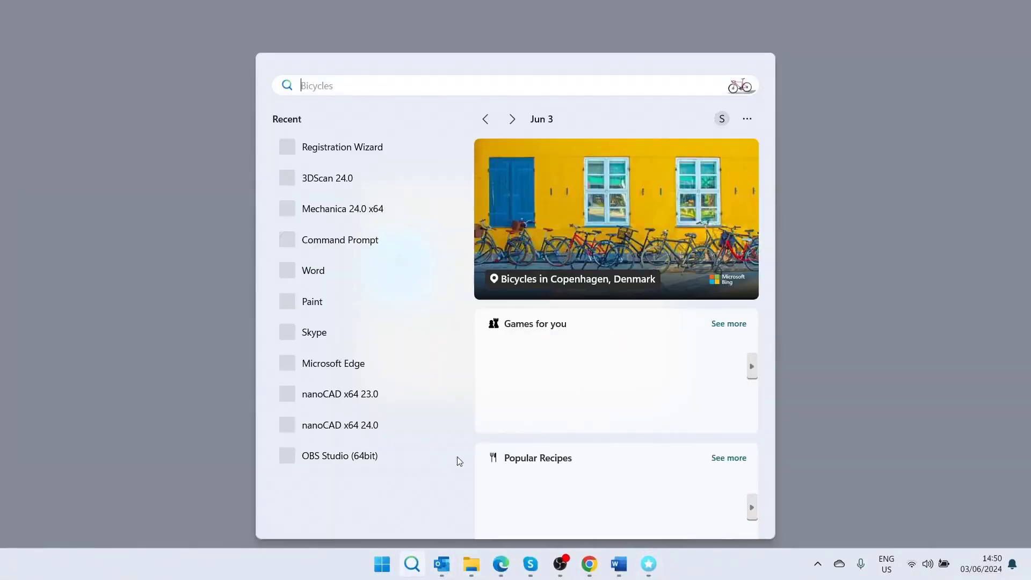
left_click(391, 249)
type("hostname")
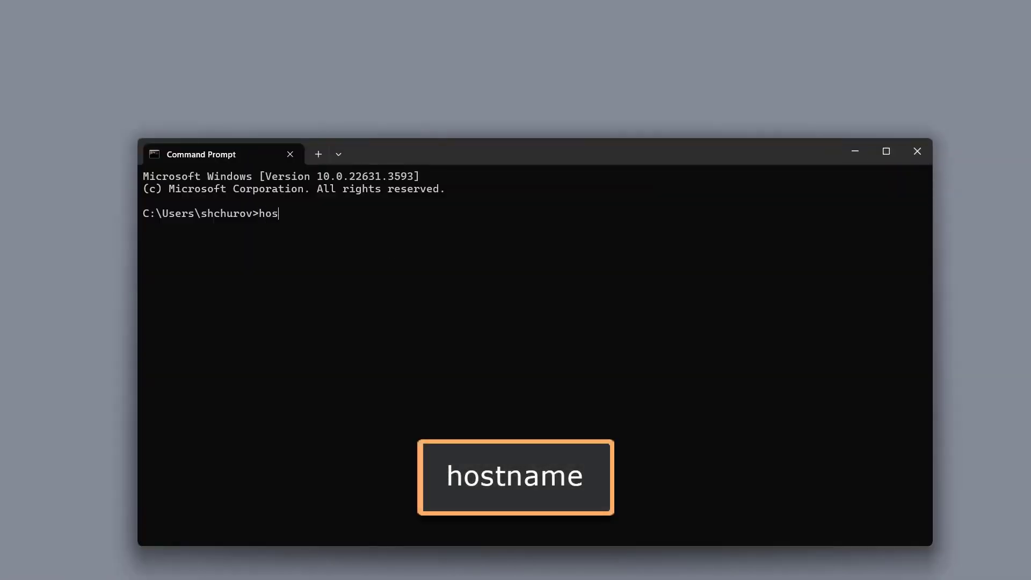
key("Return")
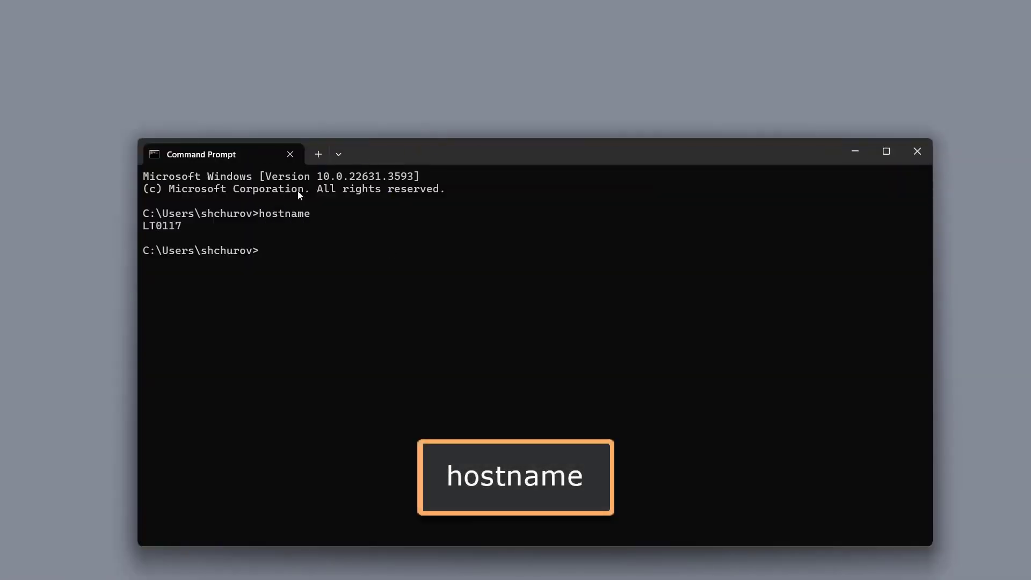
left_click_drag(188, 226, 150, 228)
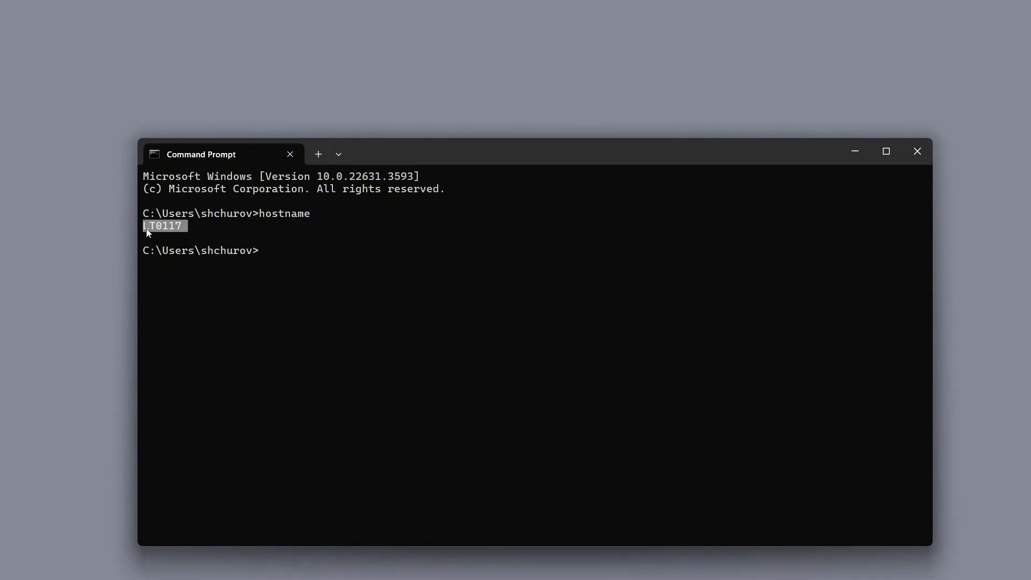
Look up the device name in the properties of This PC, select it, and close the windows covering the Registration Wizard
left_click(458, 564)
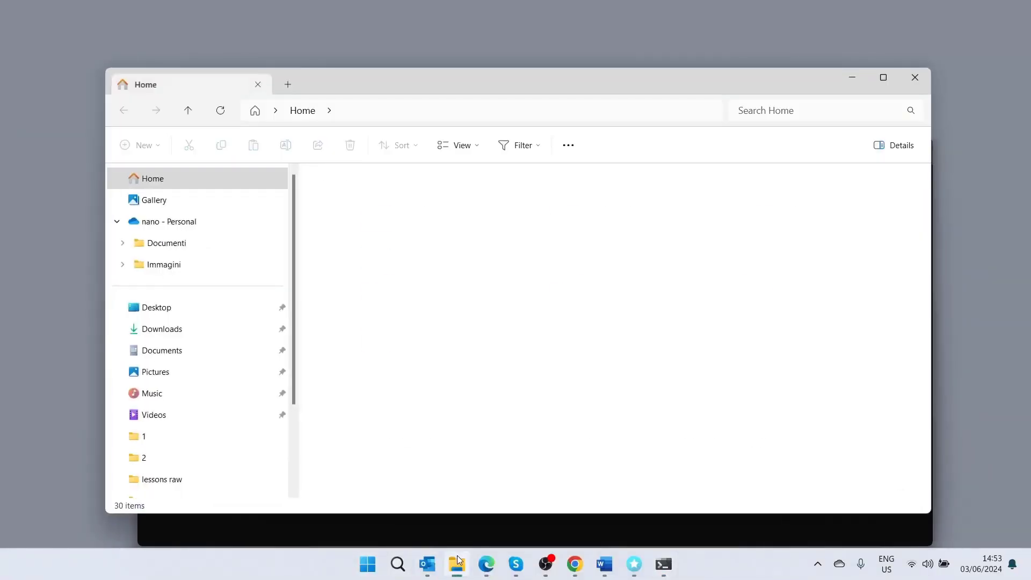
right_click(223, 441)
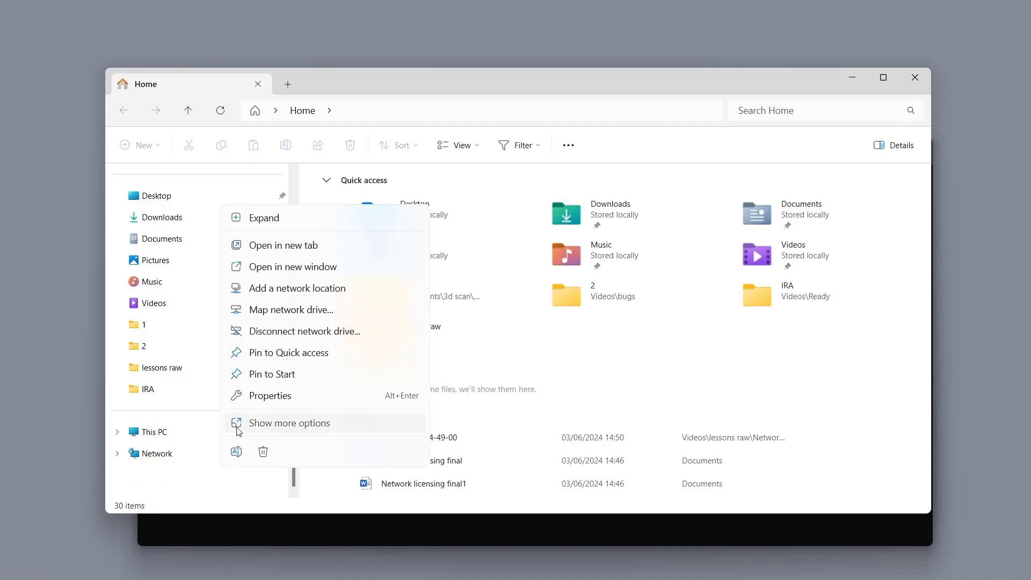
left_click(252, 424)
left_click(265, 428)
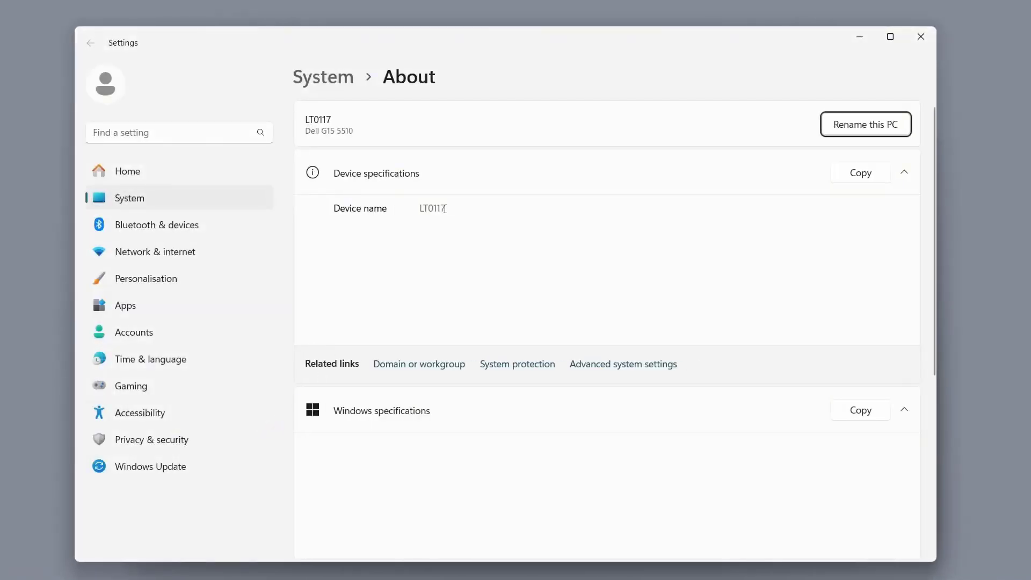
left_click_drag(445, 209, 421, 209)
key("ctrl+c")
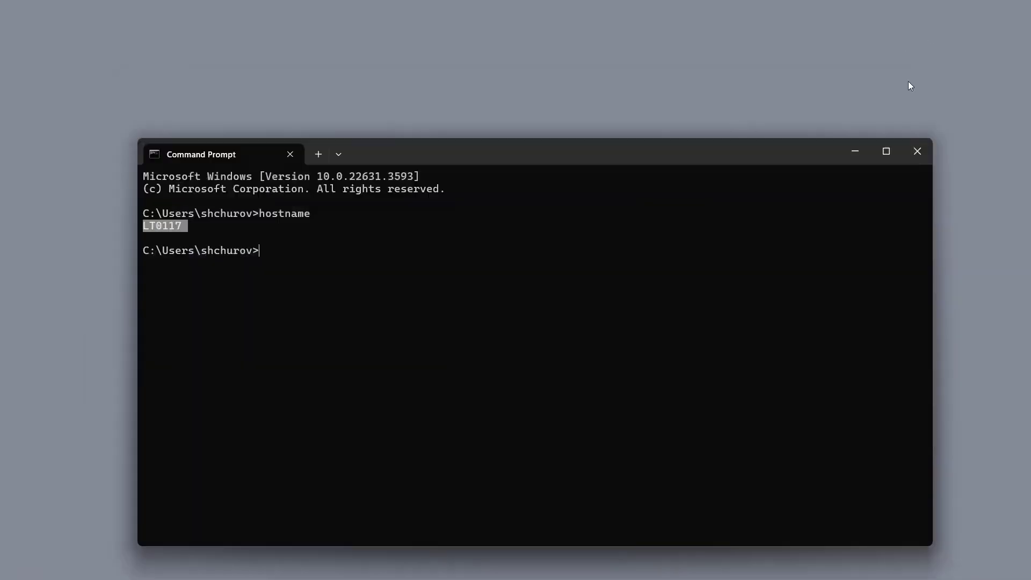
left_click(915, 150)
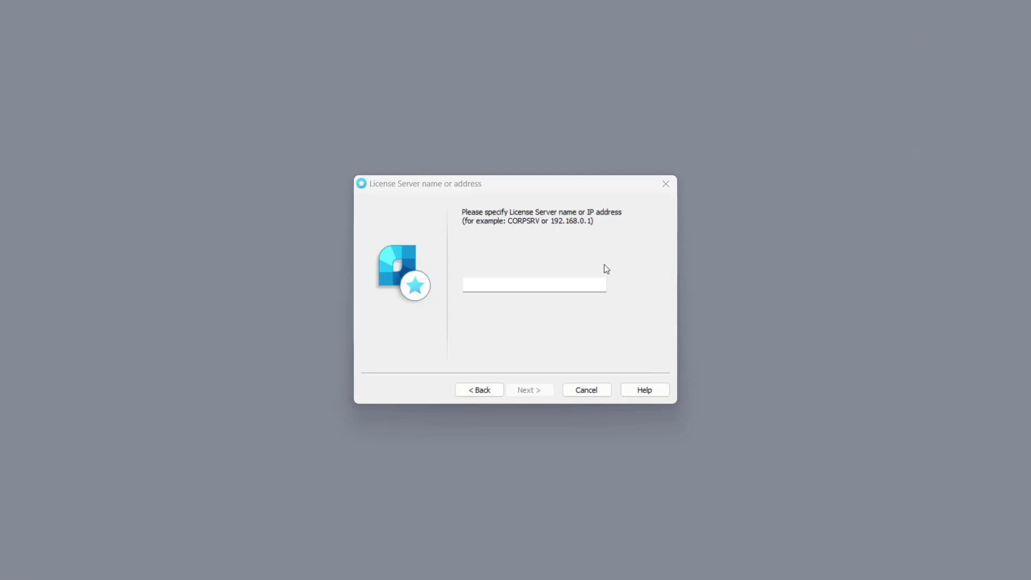
Specify LT0117 as the License Server name, confirm adding it to the server list, and finish the Registration Wizard
left_click(577, 286)
key("ctrl+v")
left_click(551, 395)
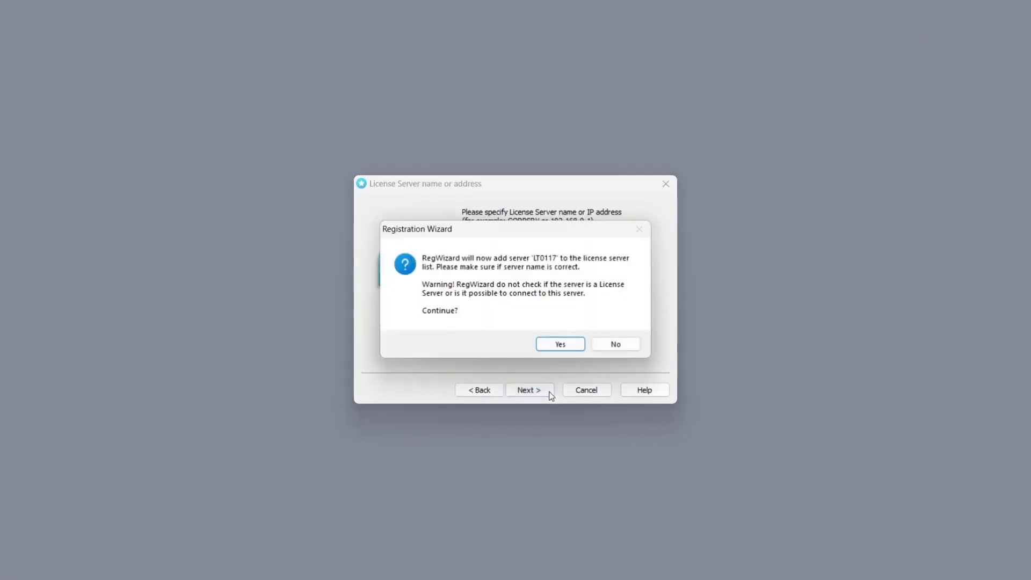
left_click(566, 346)
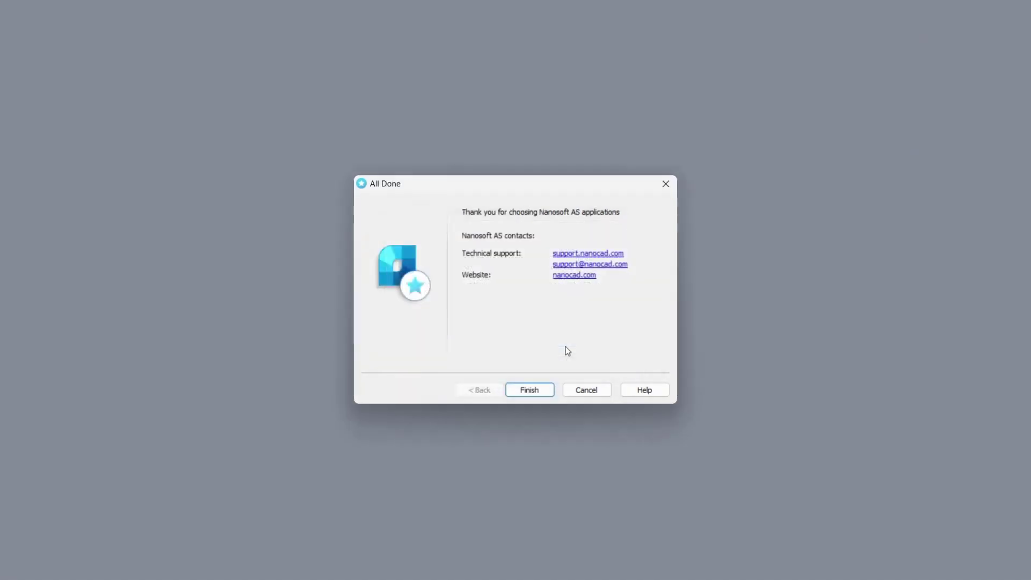
left_click(546, 390)
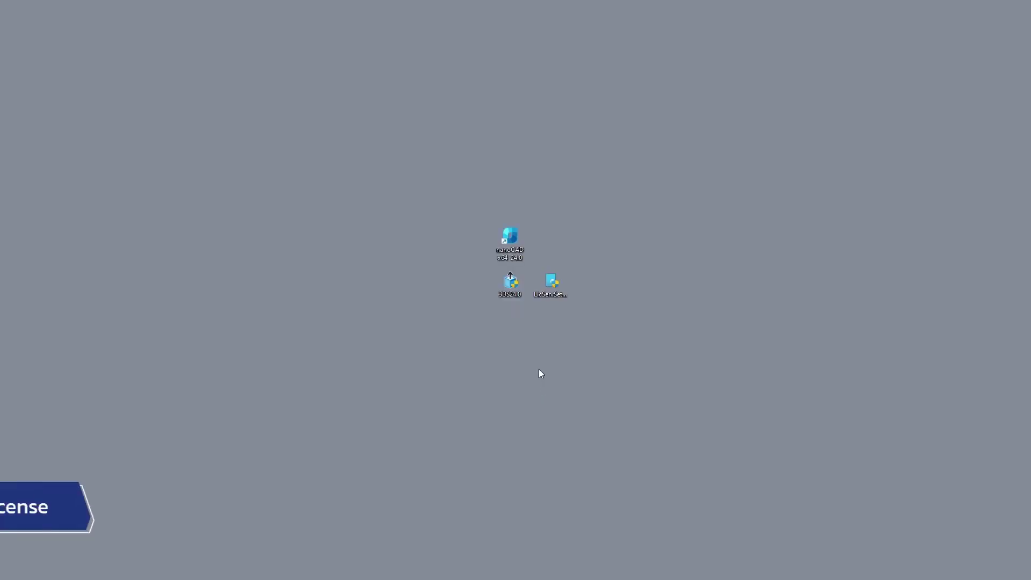
Launch nanoCAD x64 24.0, check the license type, server and status in the program information, and close the program
double_click(508, 242)
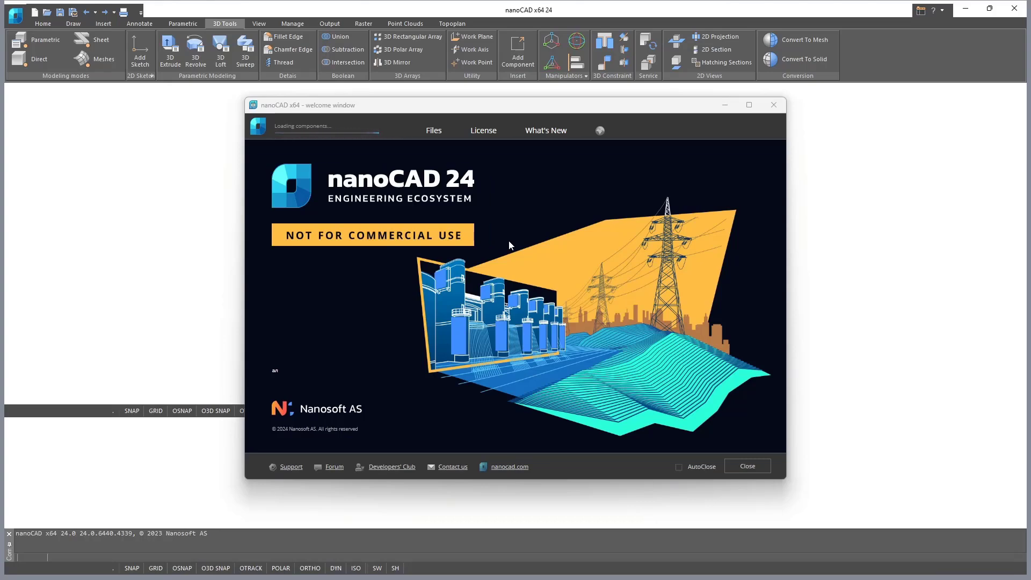
left_click(732, 465)
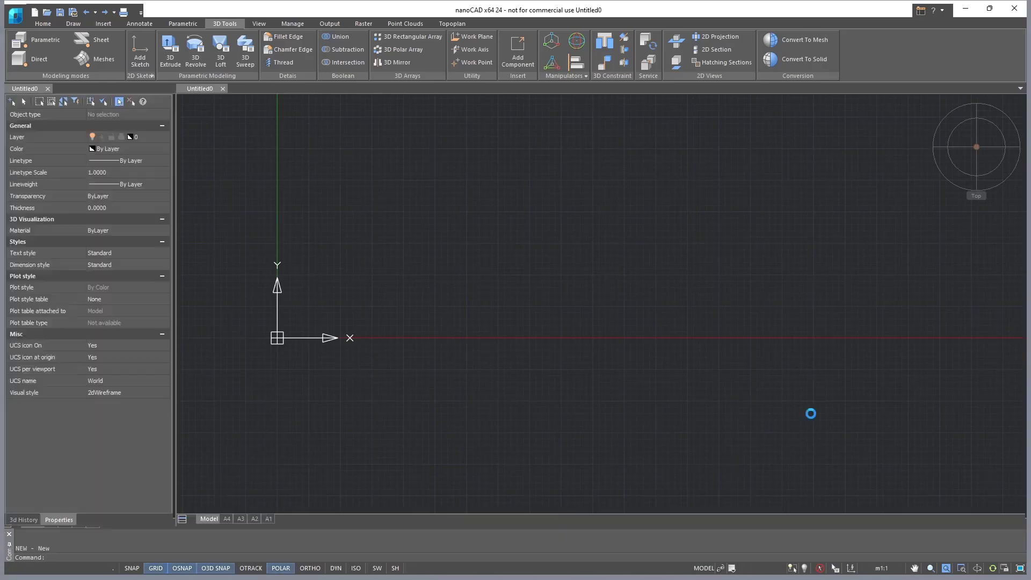
left_click(942, 11)
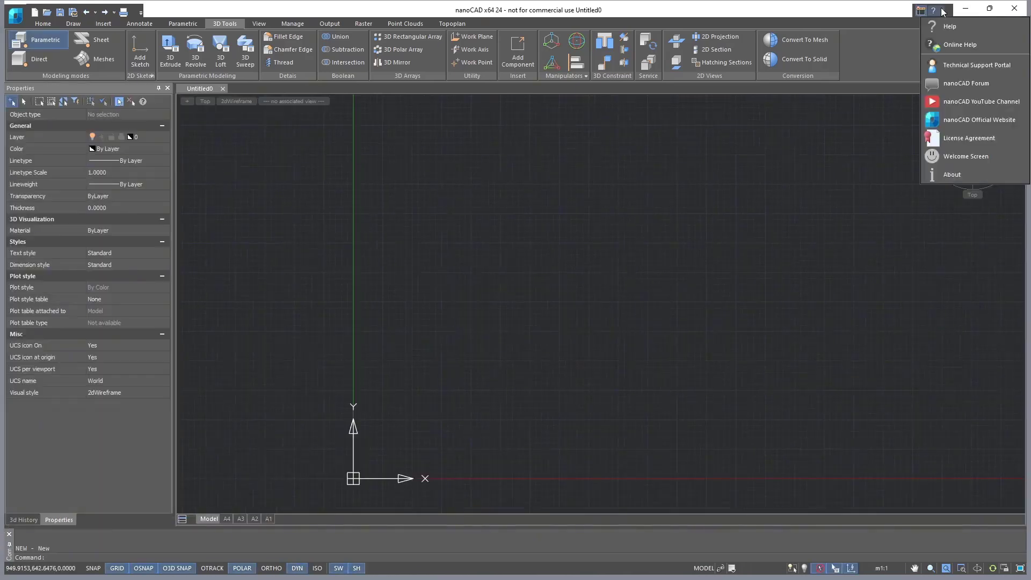
left_click(981, 178)
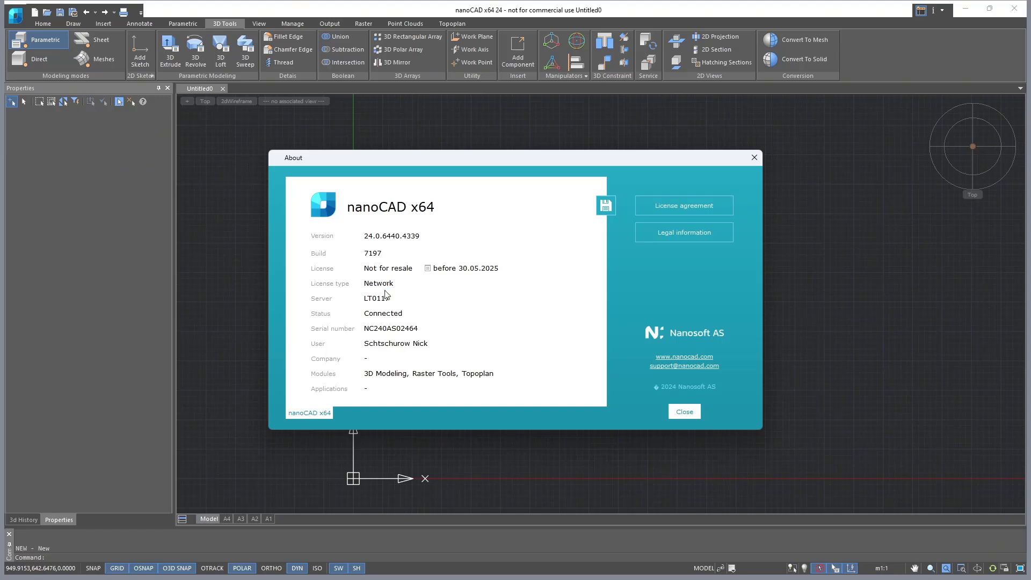
left_click(684, 413)
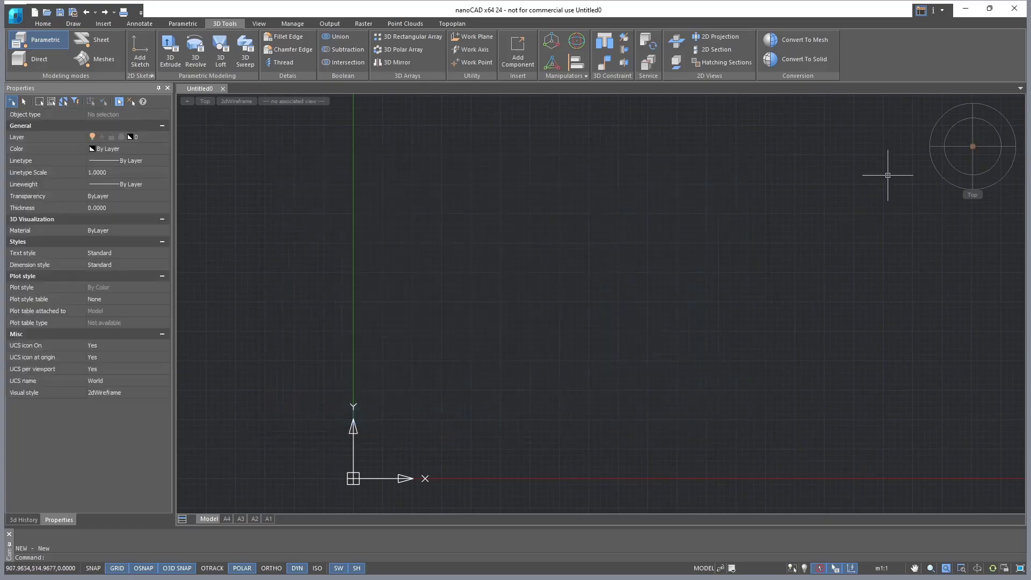
left_click(1016, 7)
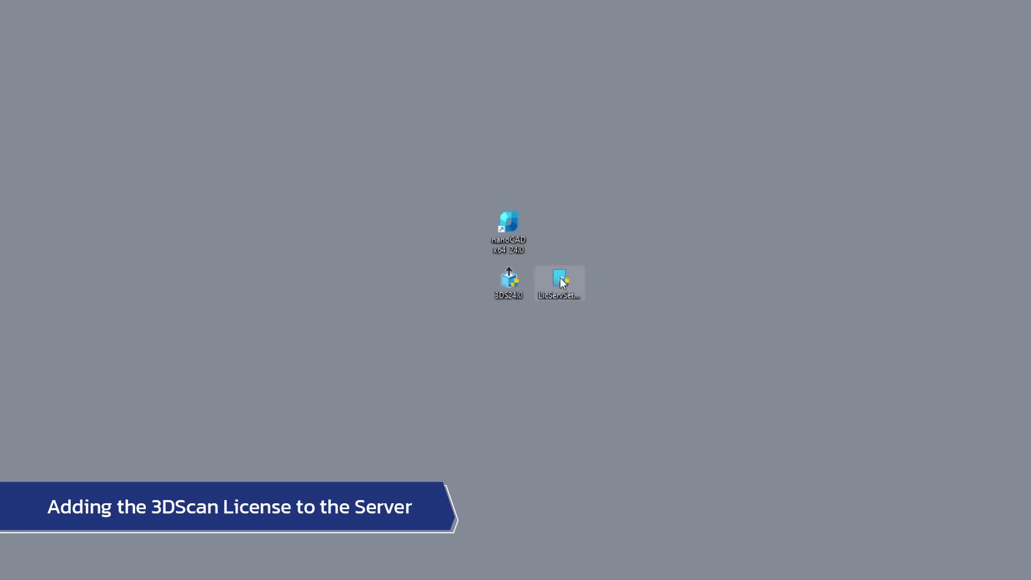
Start the License Server setup, choose to get a license file by serial number, and enter the 3DScan serial number
double_click(559, 282)
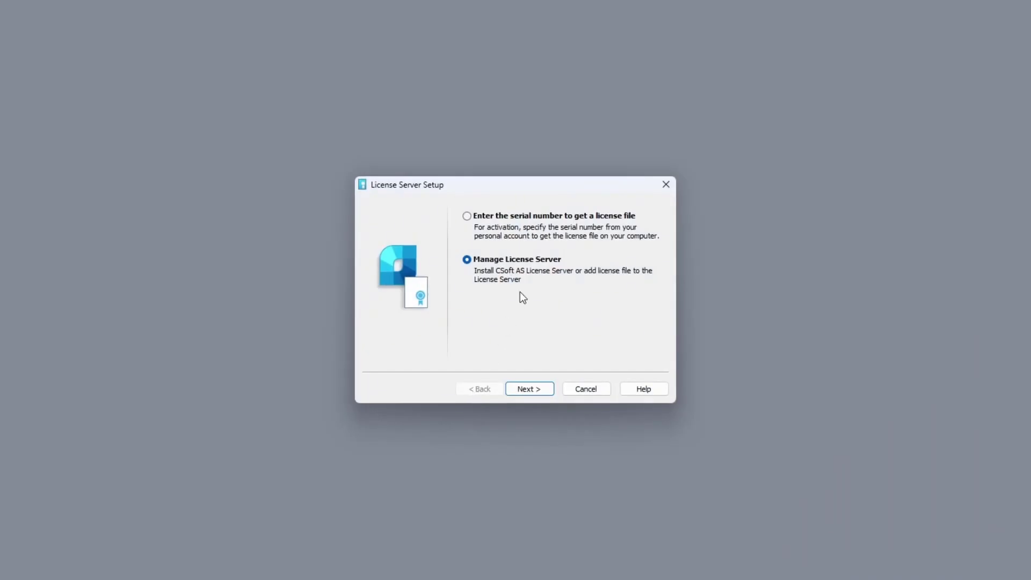
left_click(558, 217)
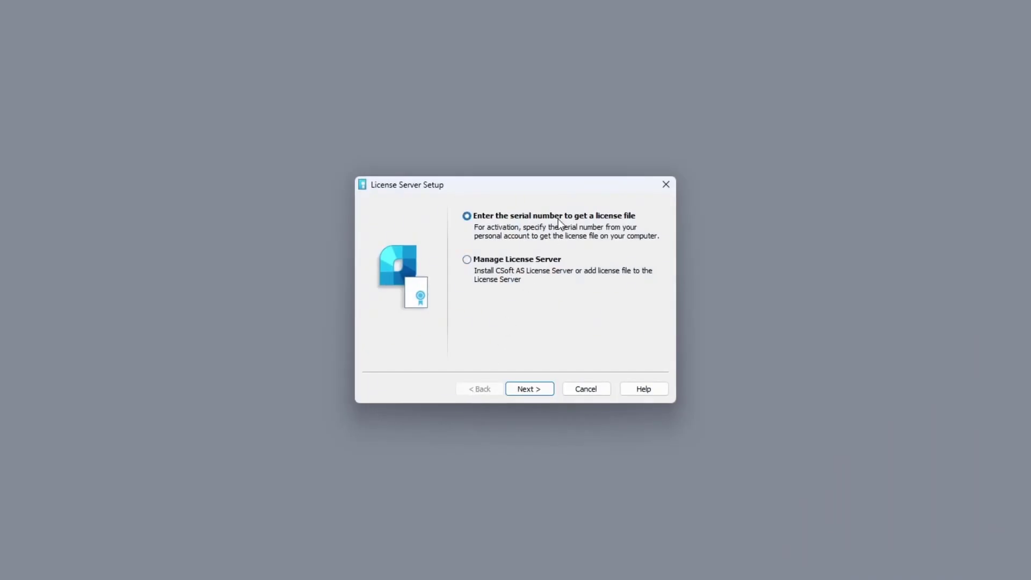
left_click(541, 390)
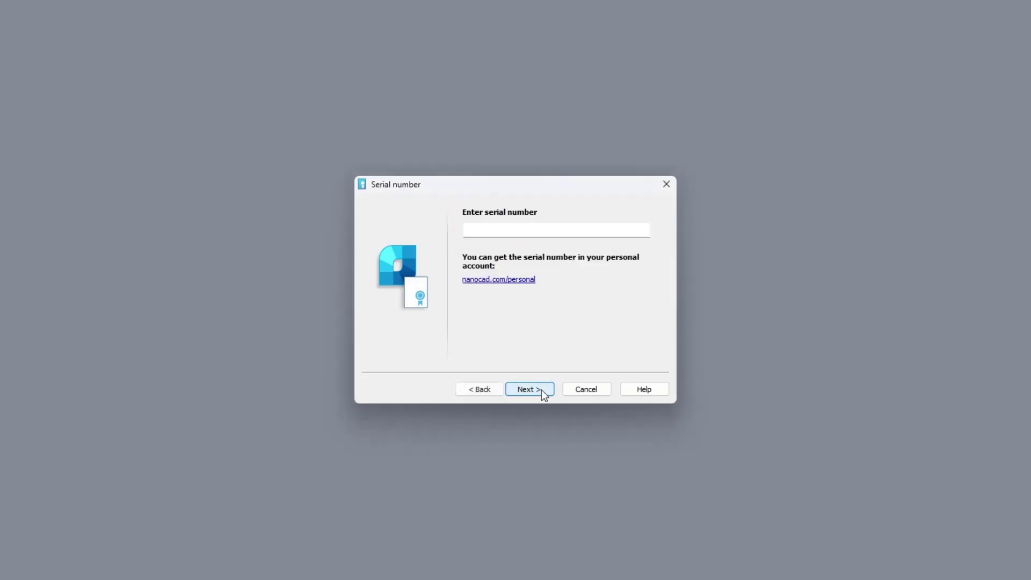
key("ctrl+v")
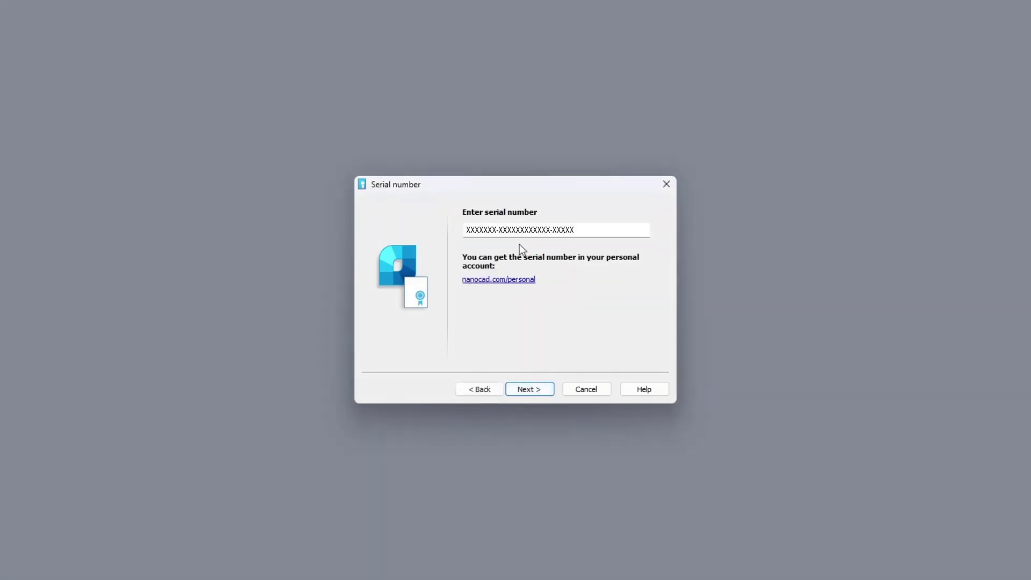
left_click(544, 391)
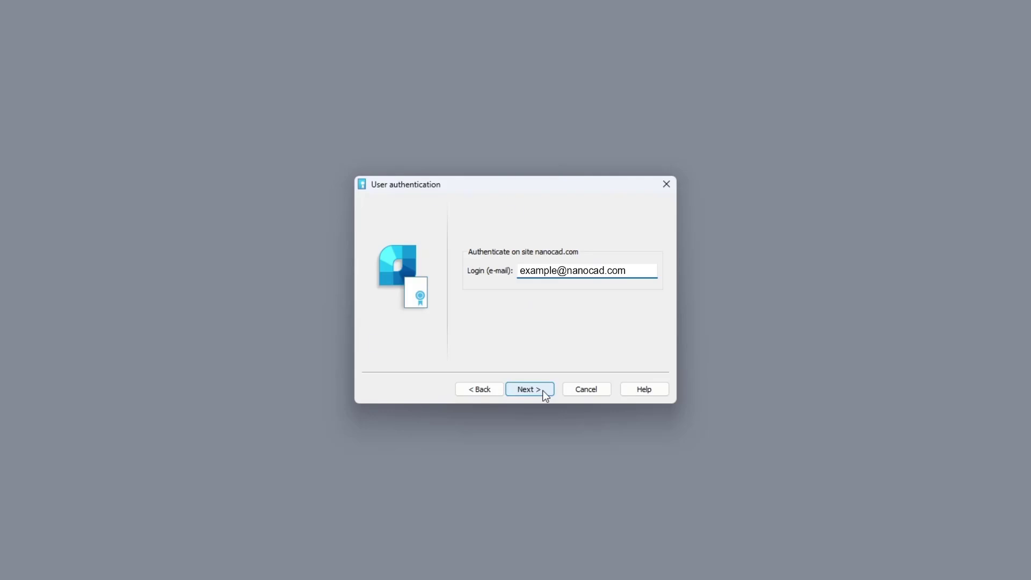
Submit the account login e-mail, agree to attach the license to this computer, and request the license file online
left_click(544, 392)
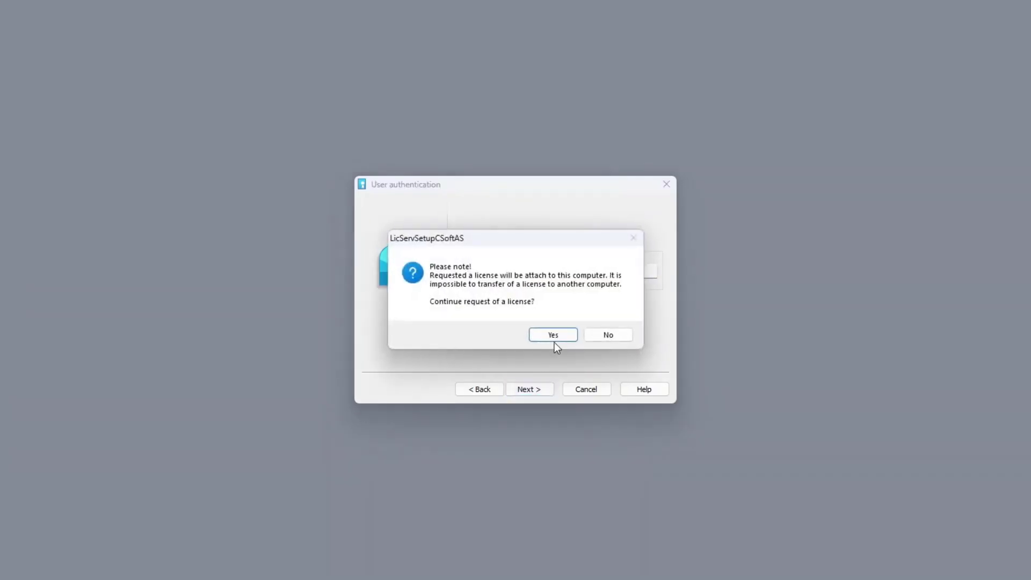
left_click(555, 338)
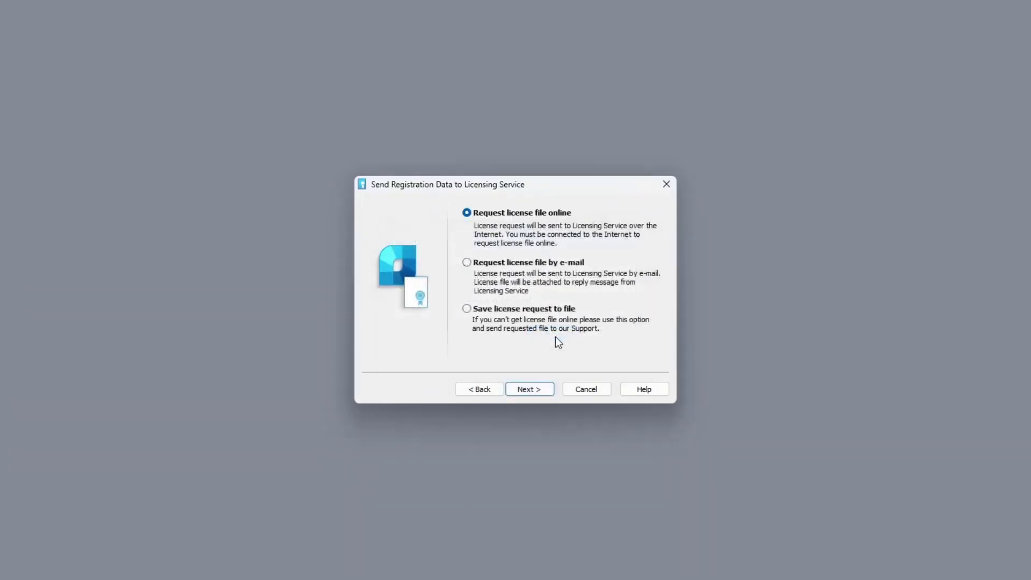
left_click(543, 394)
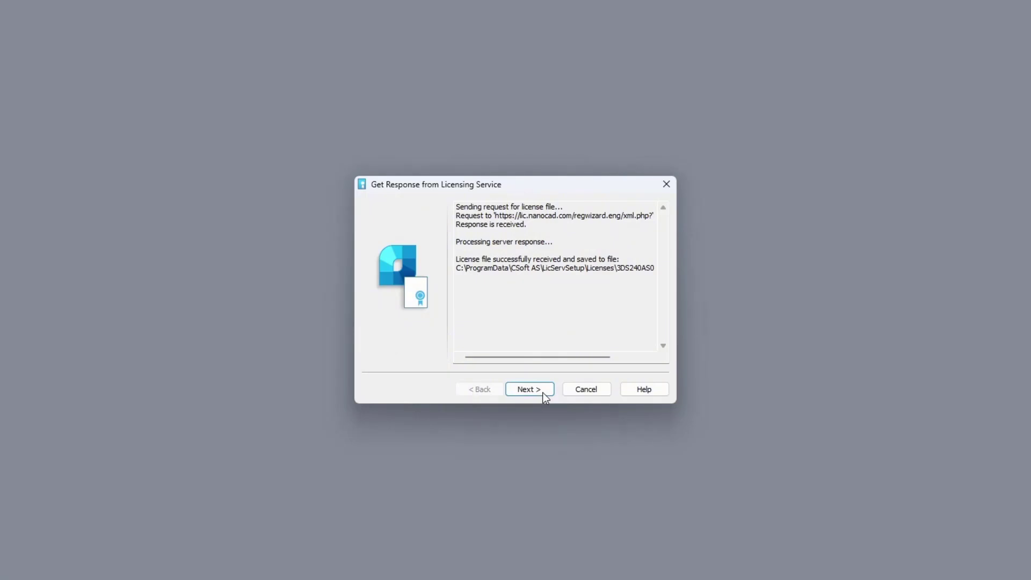
Add the received 3DScan license file to the License Server and finish the setup wizard
left_click(543, 391)
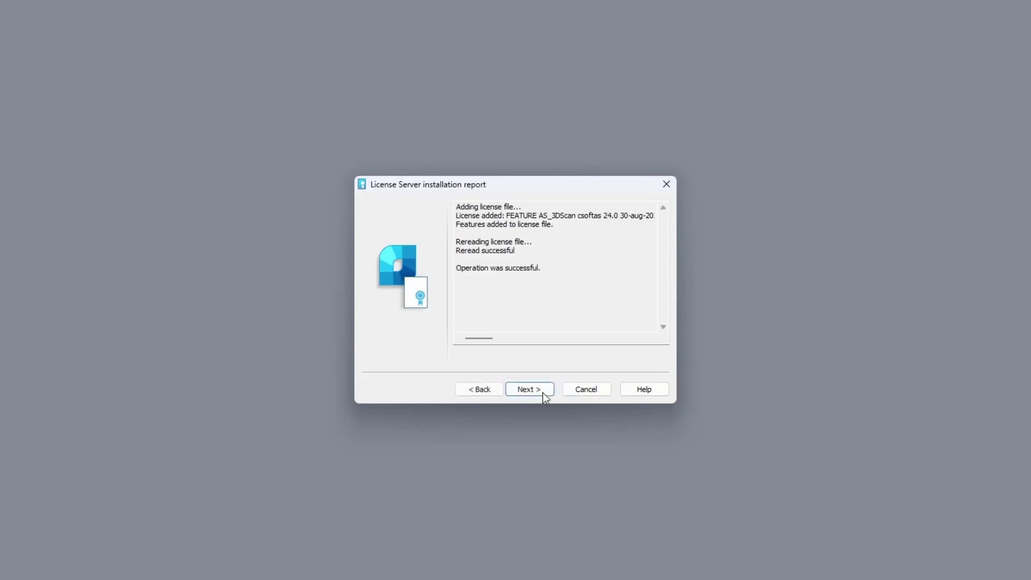
left_click(542, 392)
left_click(542, 391)
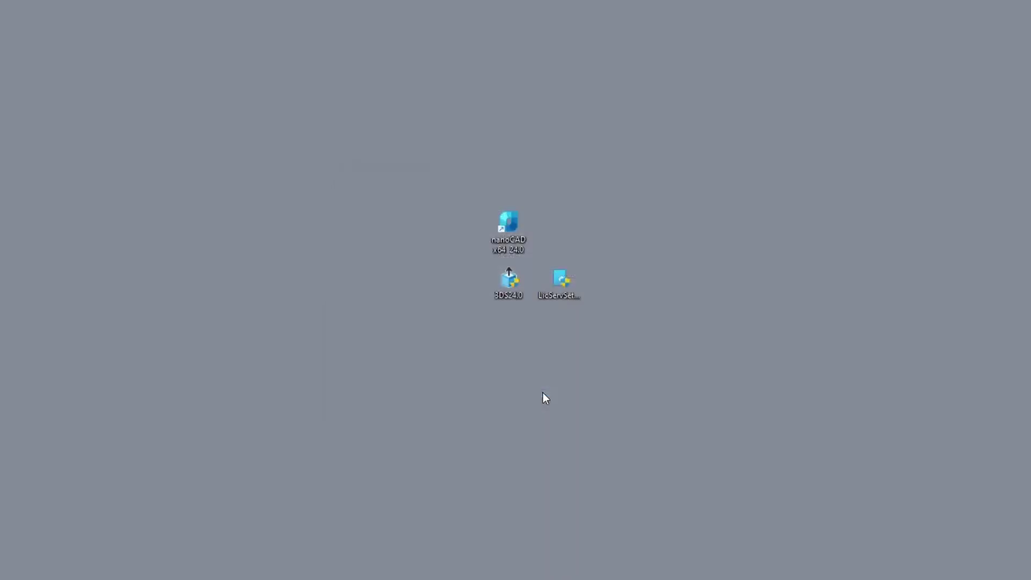
Install 3DScan 24.0 into the default folder, accepting the license agreement, and dismiss the Registration Wizard without registering
double_click(509, 280)
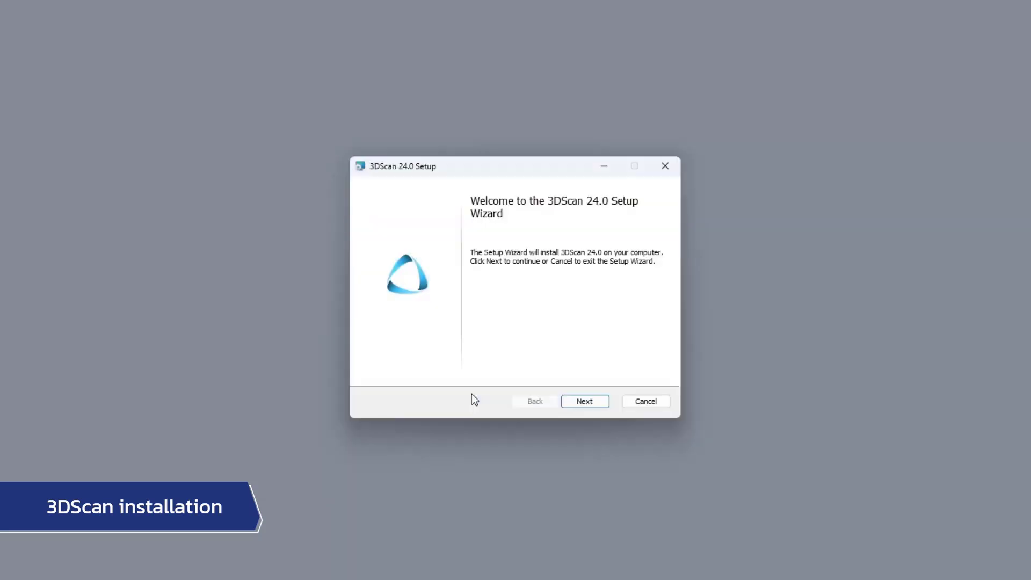
left_click(585, 403)
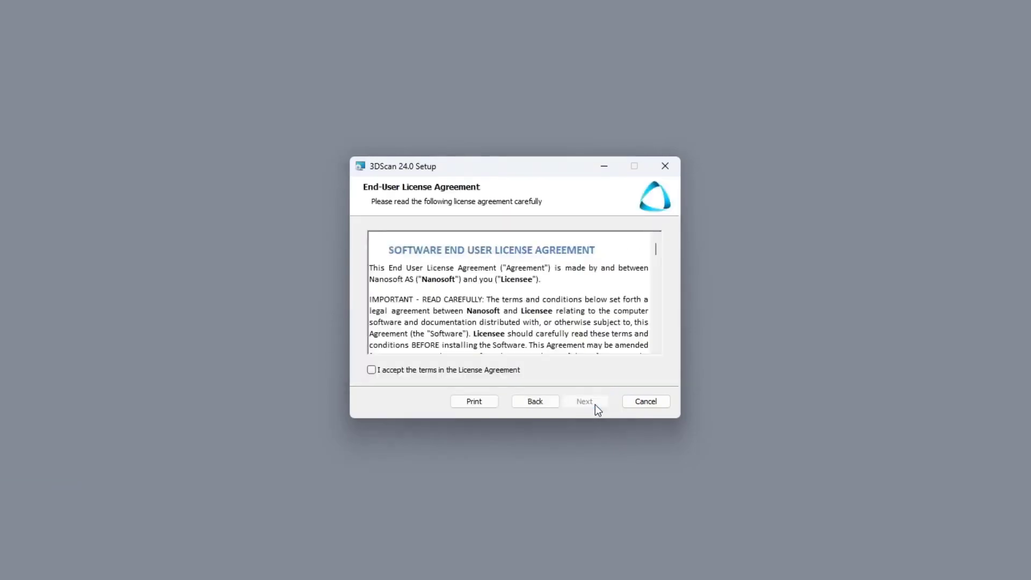
left_click(372, 370)
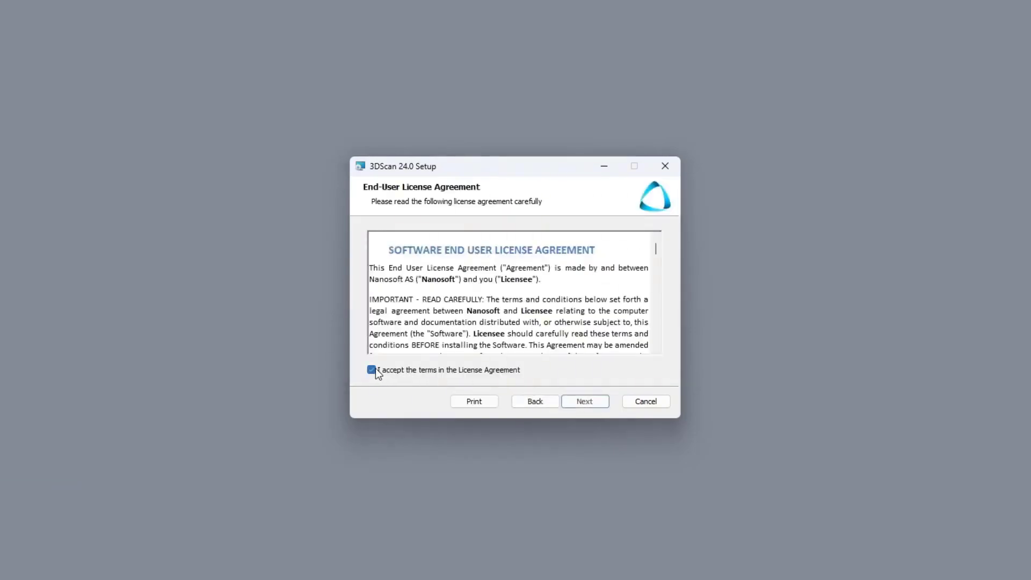
left_click(593, 404)
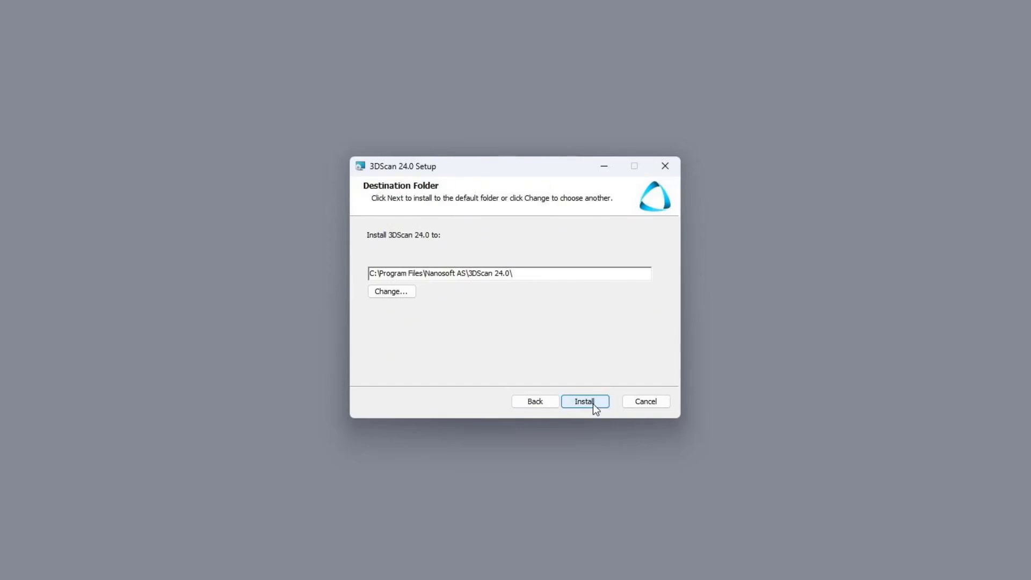
left_click(593, 404)
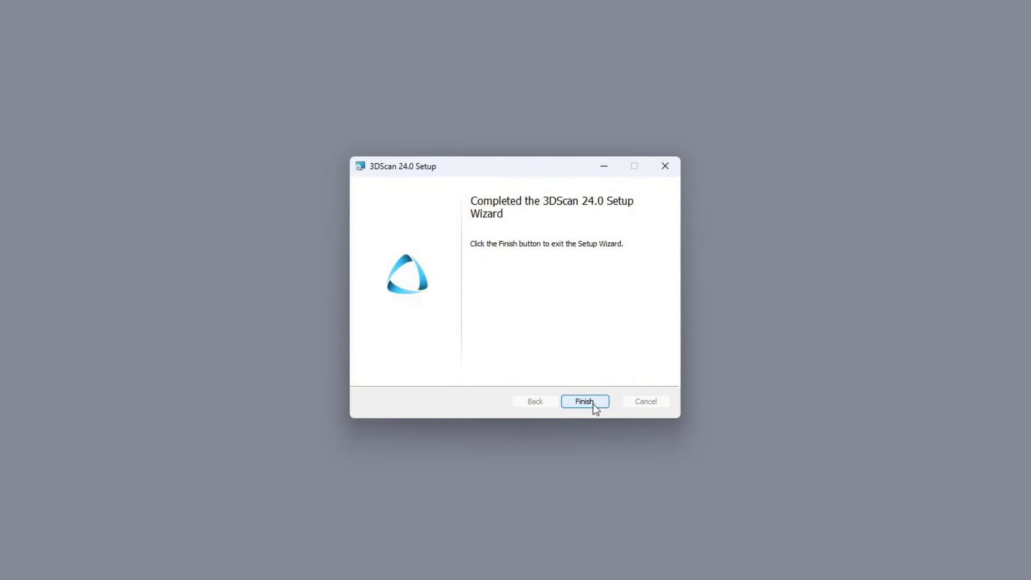
left_click(593, 404)
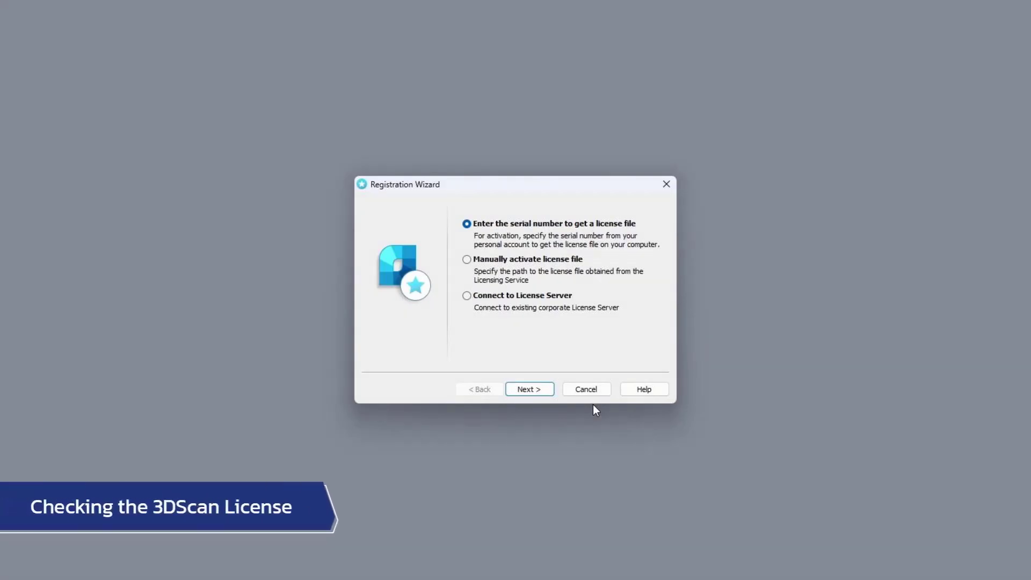
left_click(666, 184)
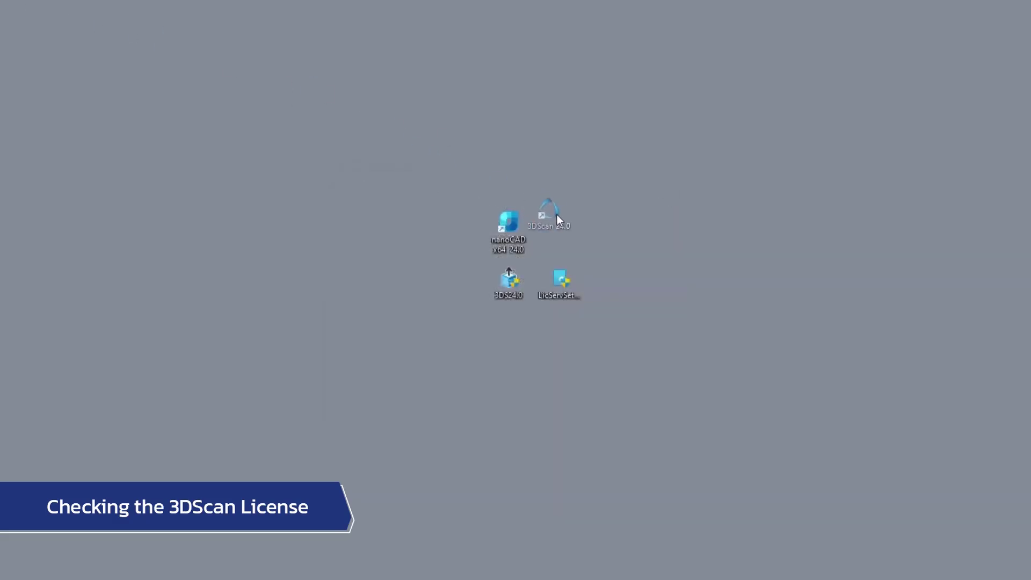
Launch 3DScan 24.0, dismiss the welcome window, and open the program information to check the license
double_click(556, 215)
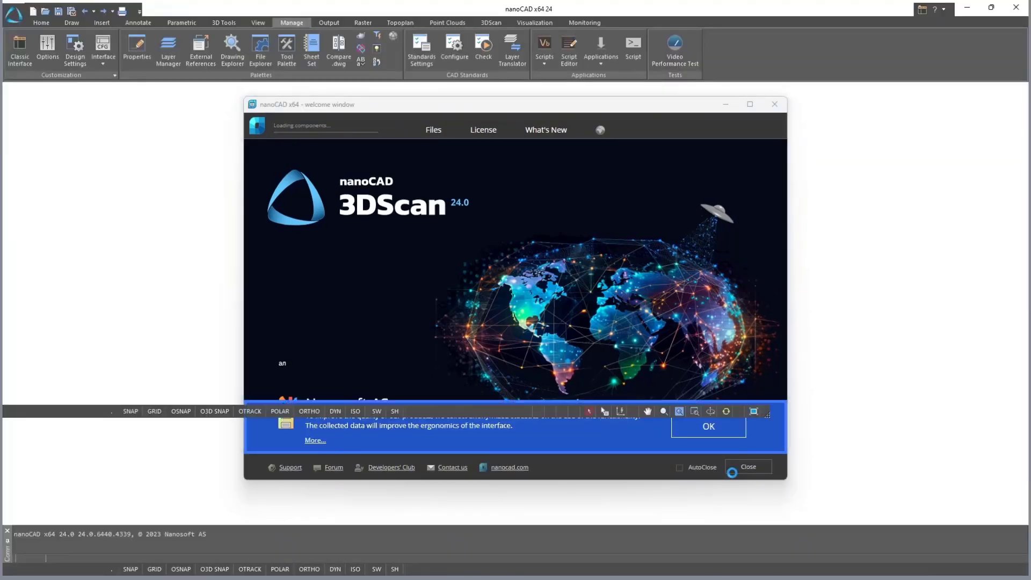
left_click(732, 473)
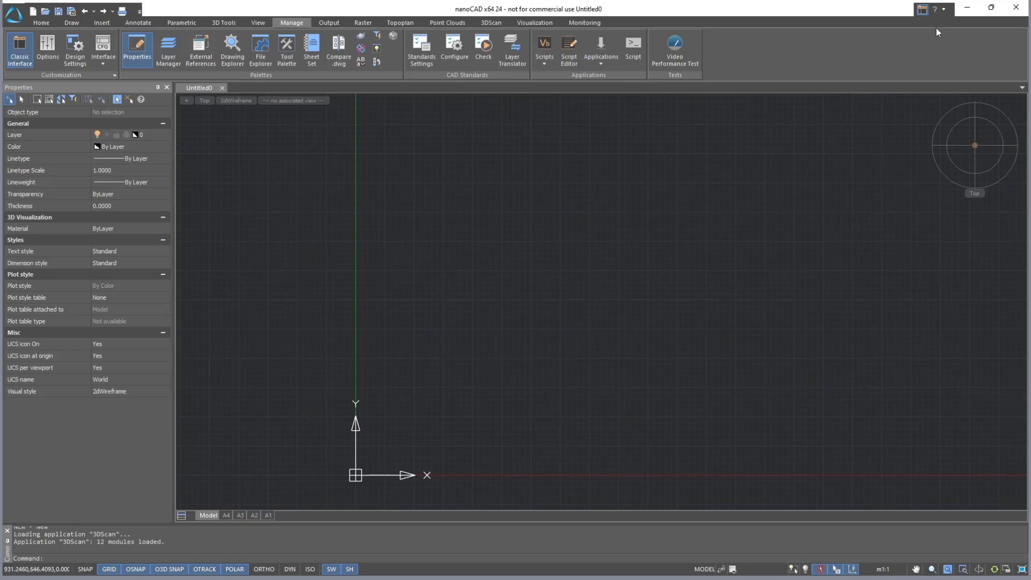
left_click(944, 10)
left_click(955, 171)
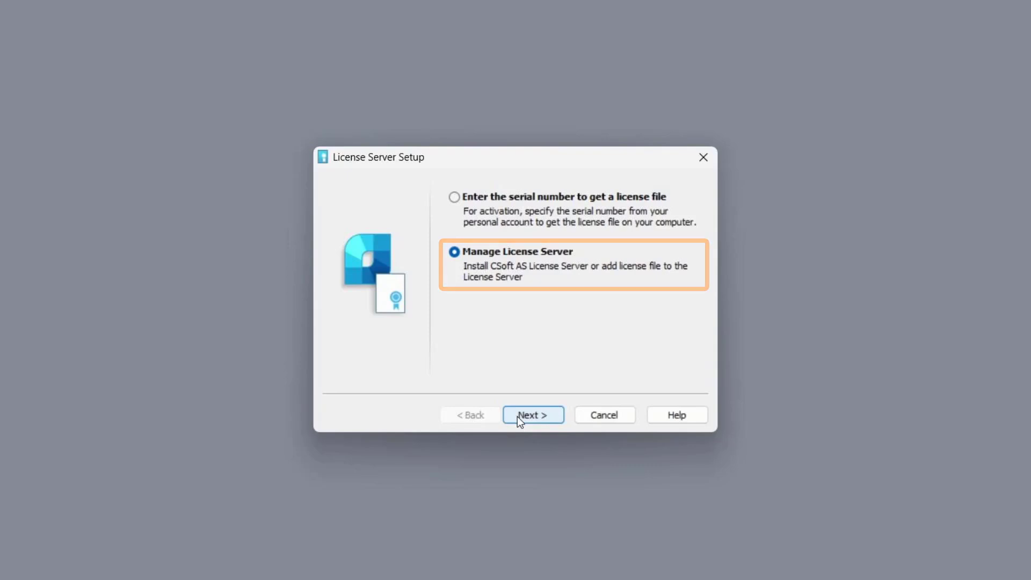
Go to License Server management in the License Server setup and choose the Uninstall License Server option
left_click(518, 416)
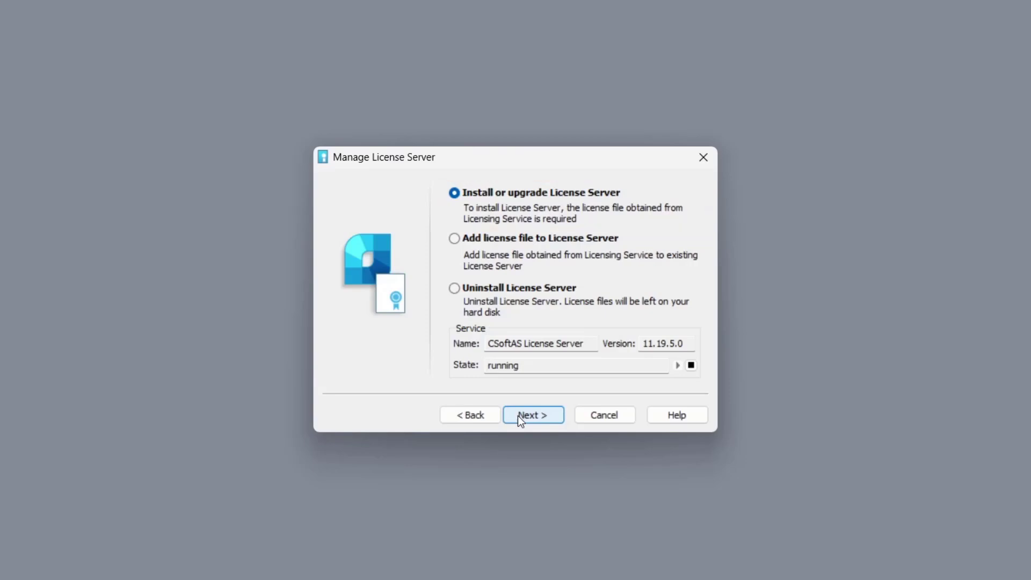
left_click(529, 239)
left_click(527, 292)
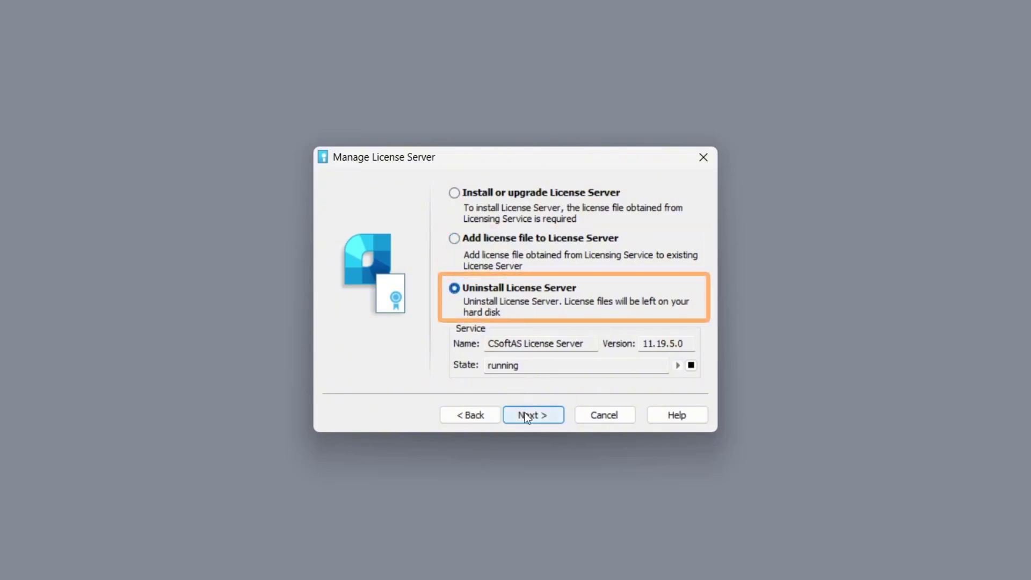